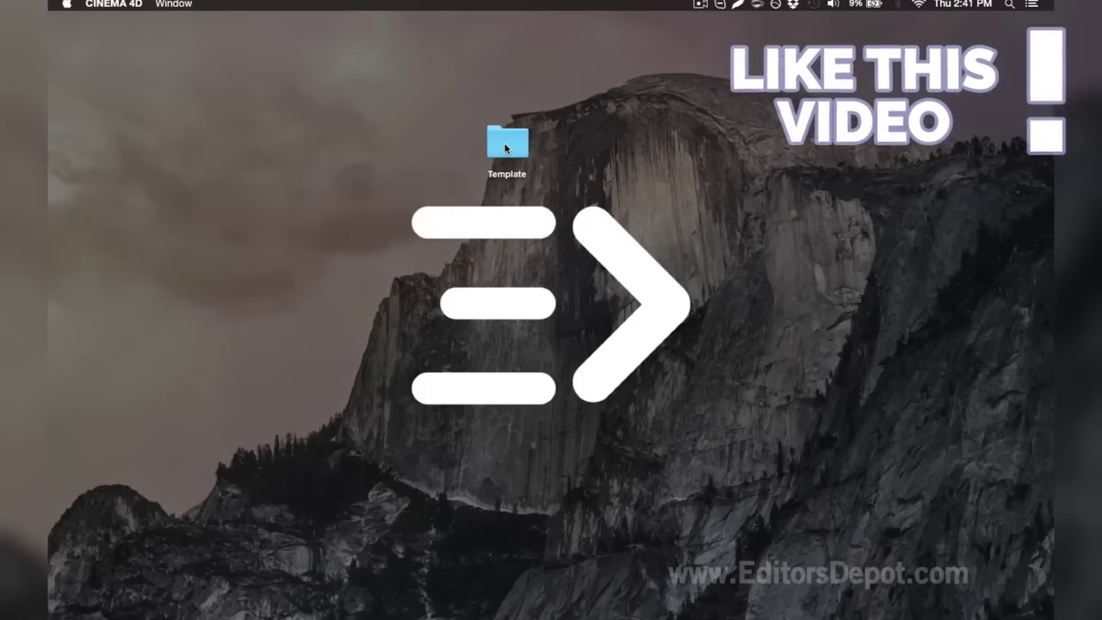
- Open the Template folder, select Template V8.0.c4d, and return to the YOUR NAME Cinema 4D scene
double_click(506, 148)
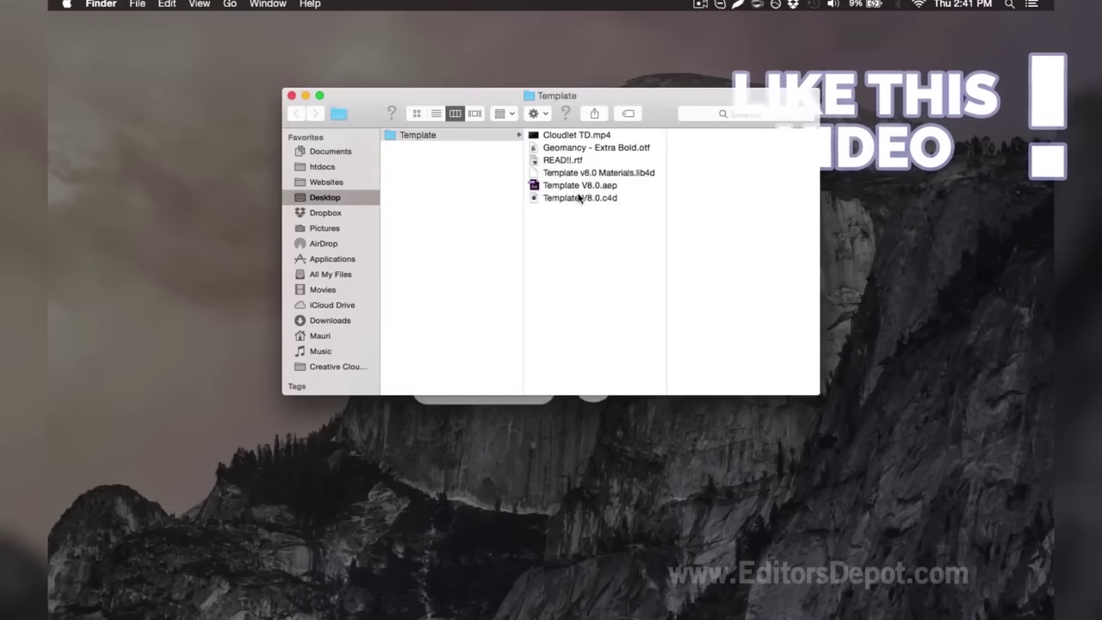
left_click(602, 198)
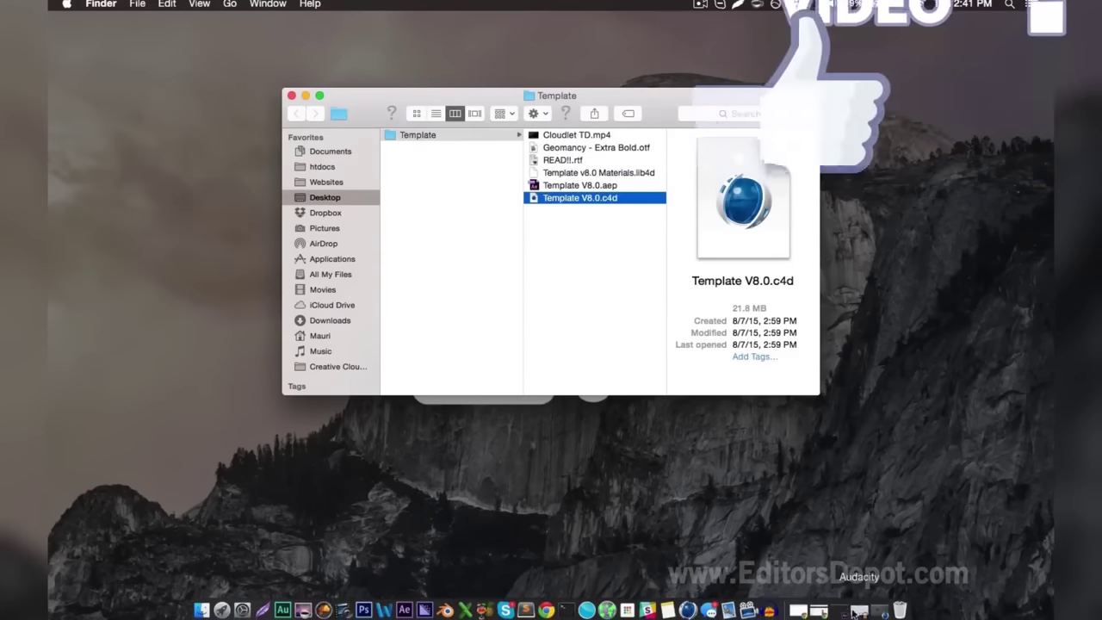
left_click(885, 611)
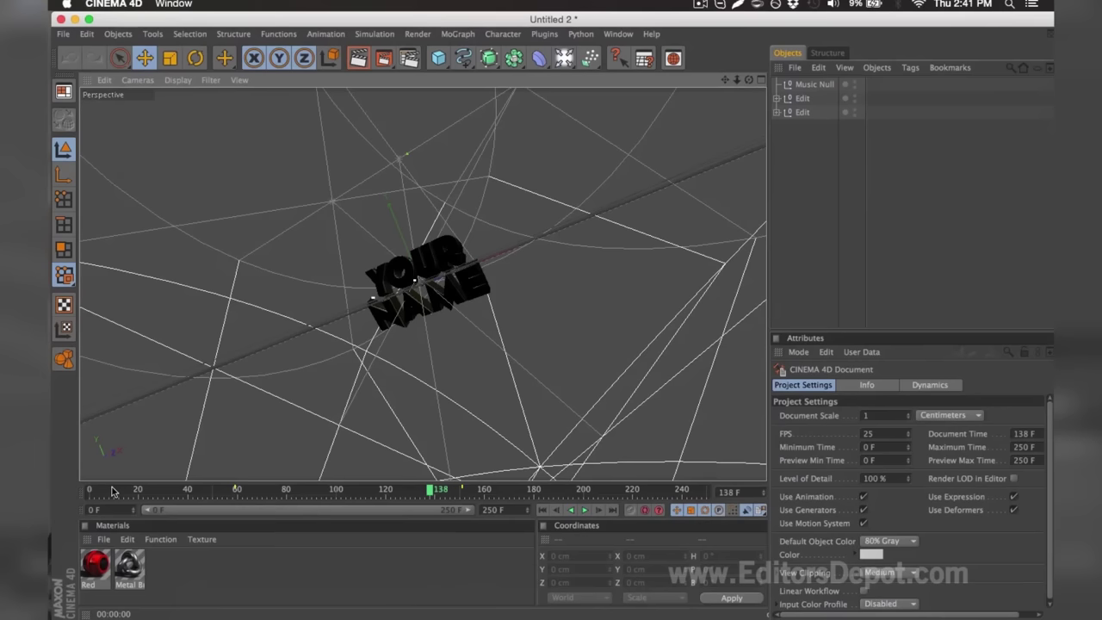
- Scrub the timeline to preview the text animation and expand both Edit groups
left_click_drag(111, 490, 132, 493)
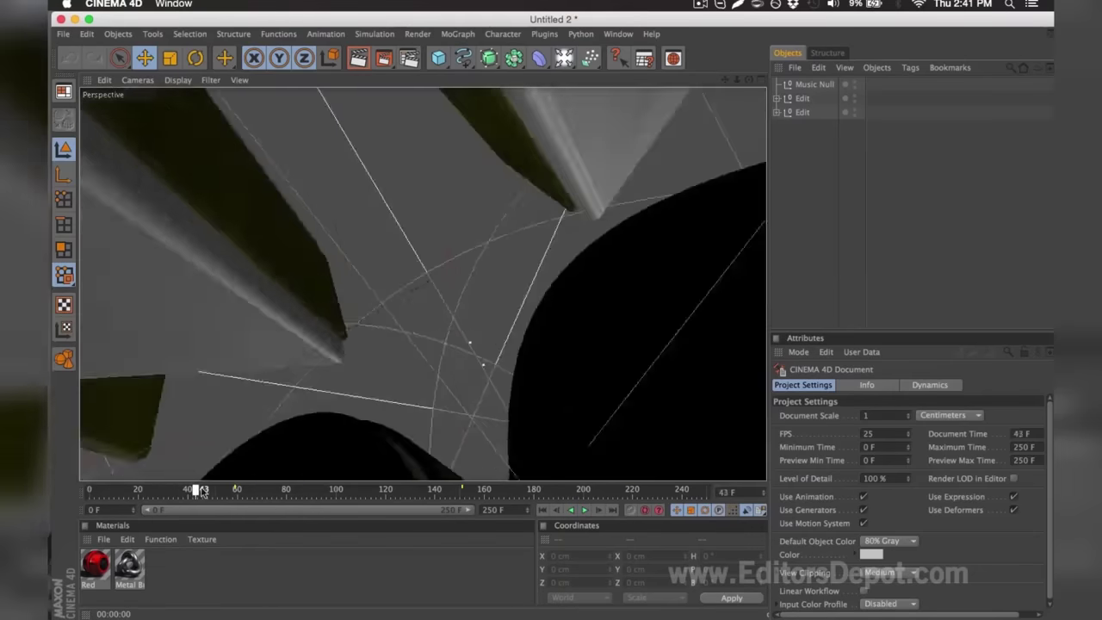
mouse_move(131, 493)
left_mouse_down()
mouse_move(329, 478)
mouse_move(486, 482)
left_mouse_up()
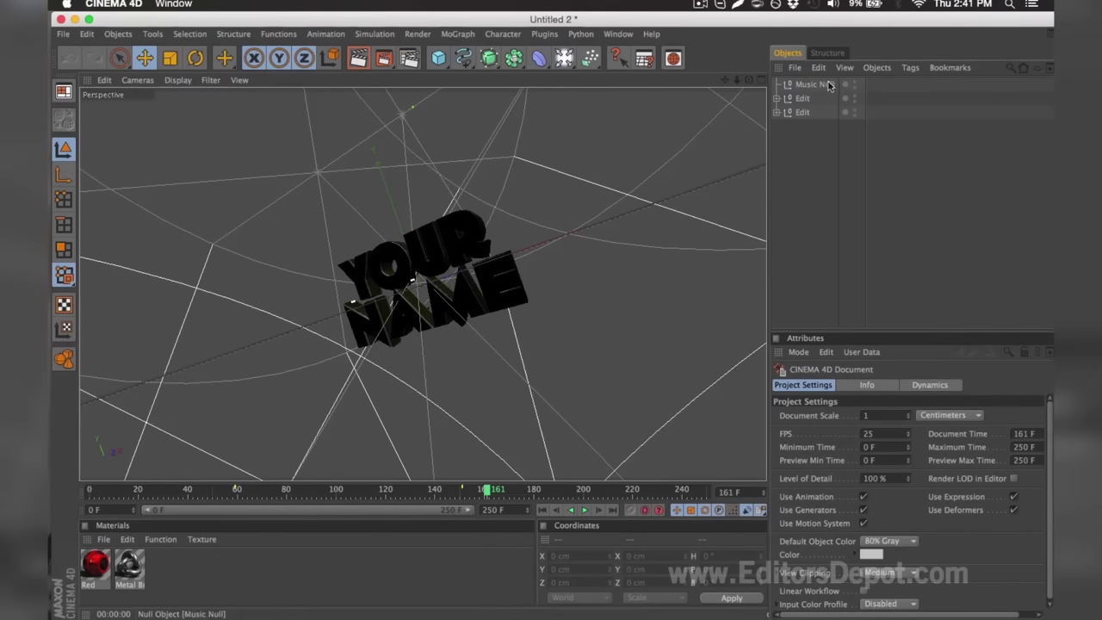
left_click(776, 98)
left_click(777, 140)
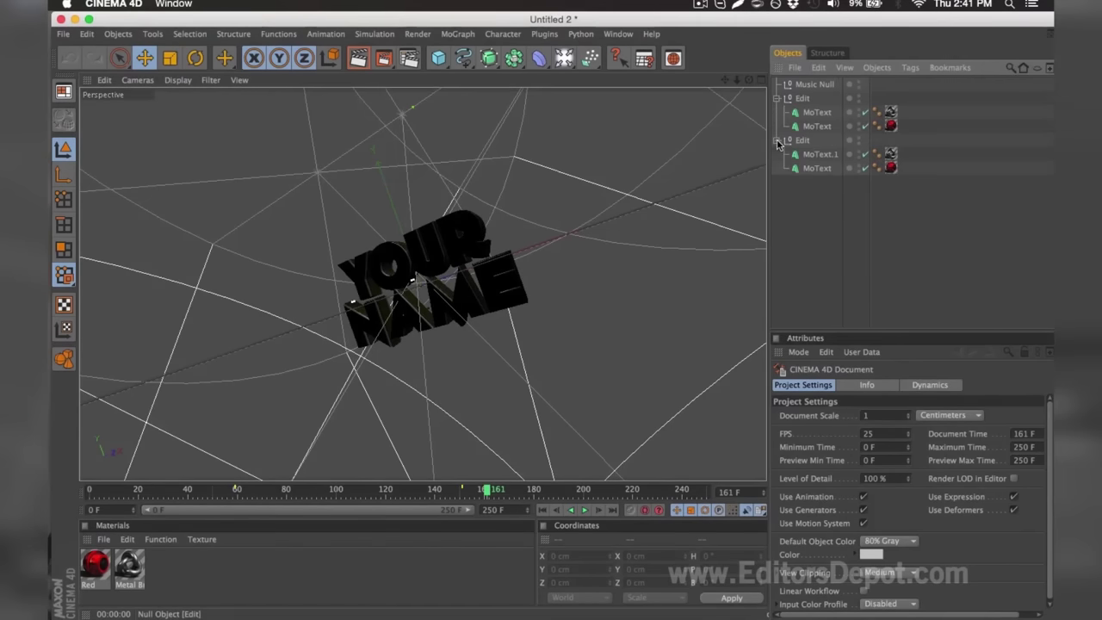
- Select the NAME MoText.1 object, check its font options, then deselect it
left_click(803, 155)
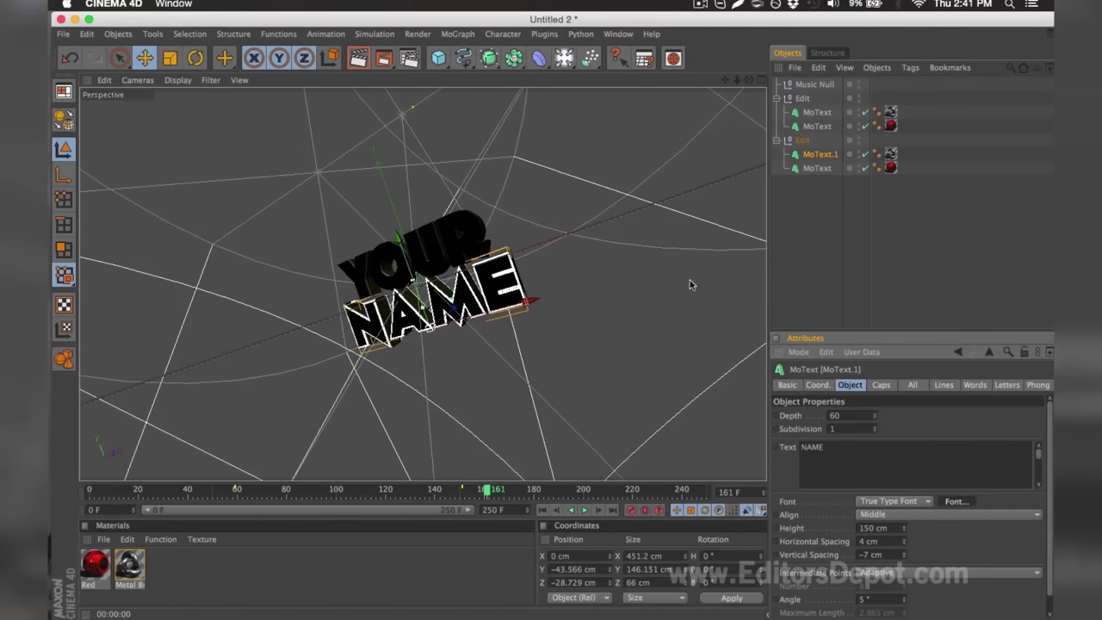
left_click(324, 91)
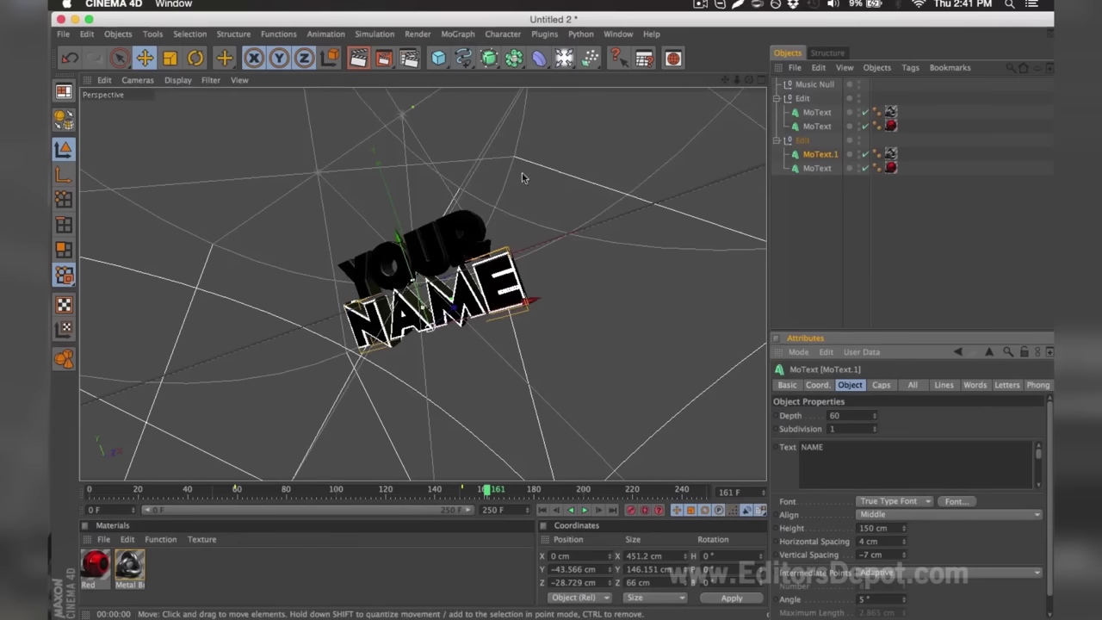
left_click(812, 282)
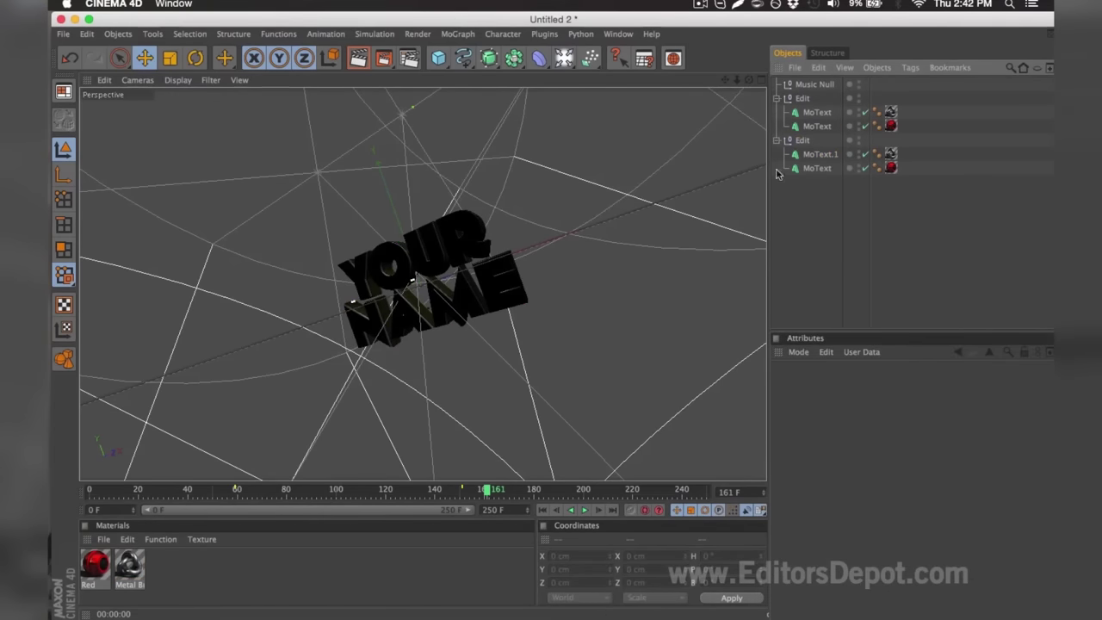
- Change the first YOUR MoText's text to EDITORS
left_click(817, 112)
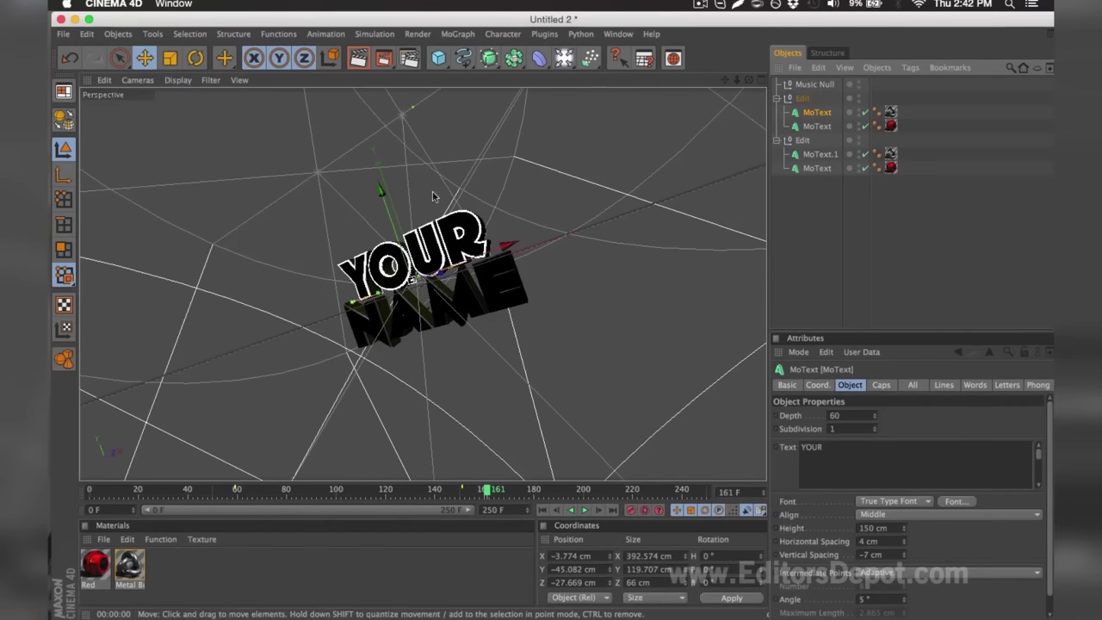
double_click(813, 447)
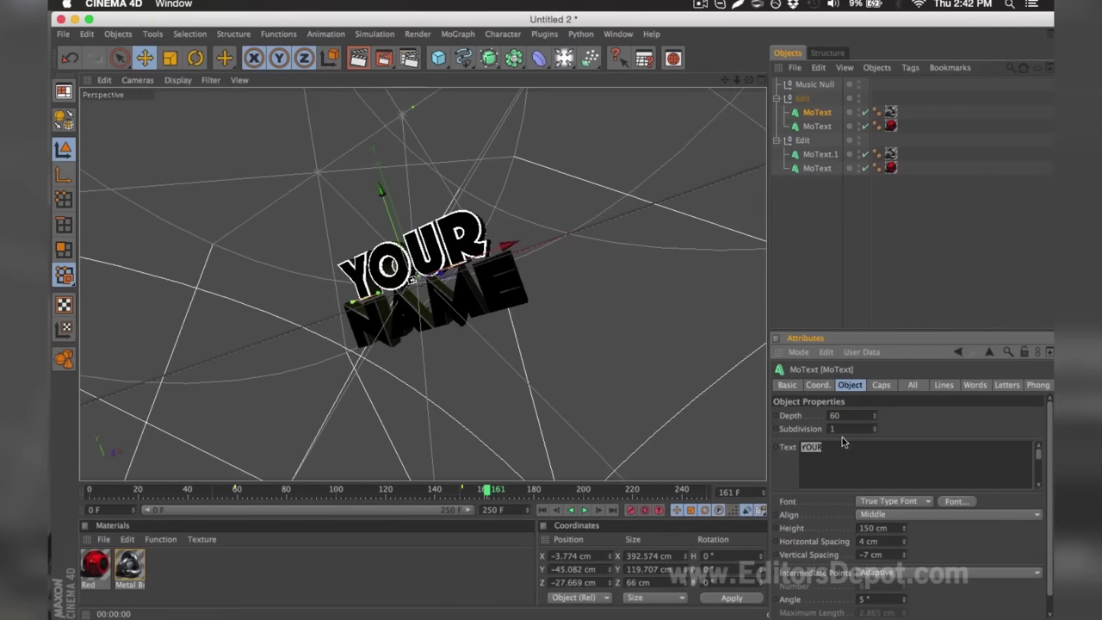
type("E")
type("S")
- Change the second YOUR layer to EDITORS too and render a viewport preview
left_click(813, 127)
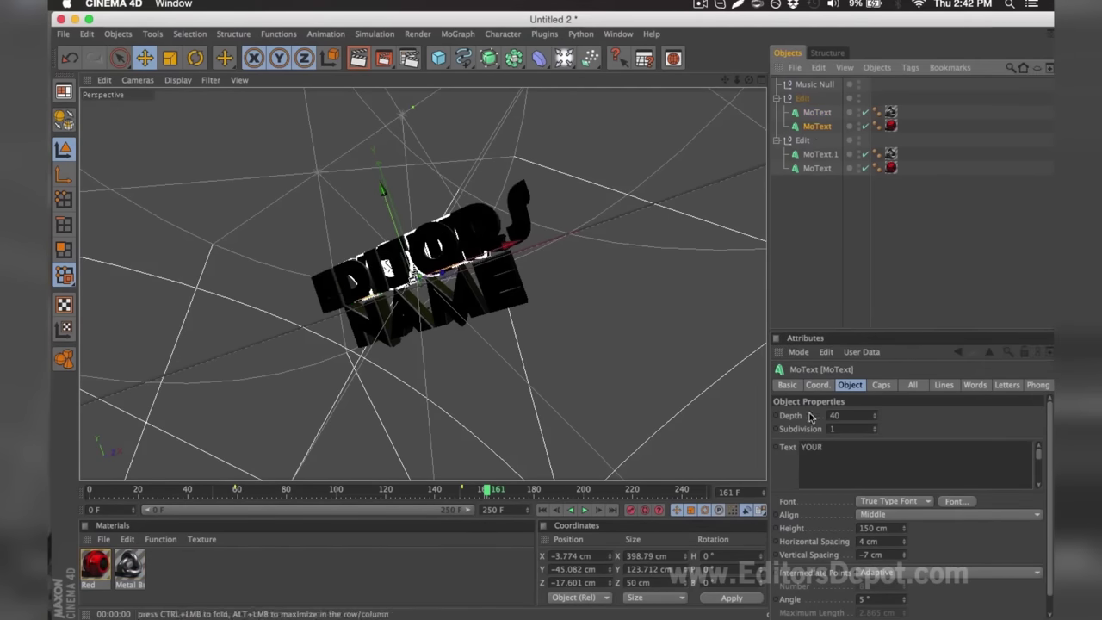
double_click(811, 447)
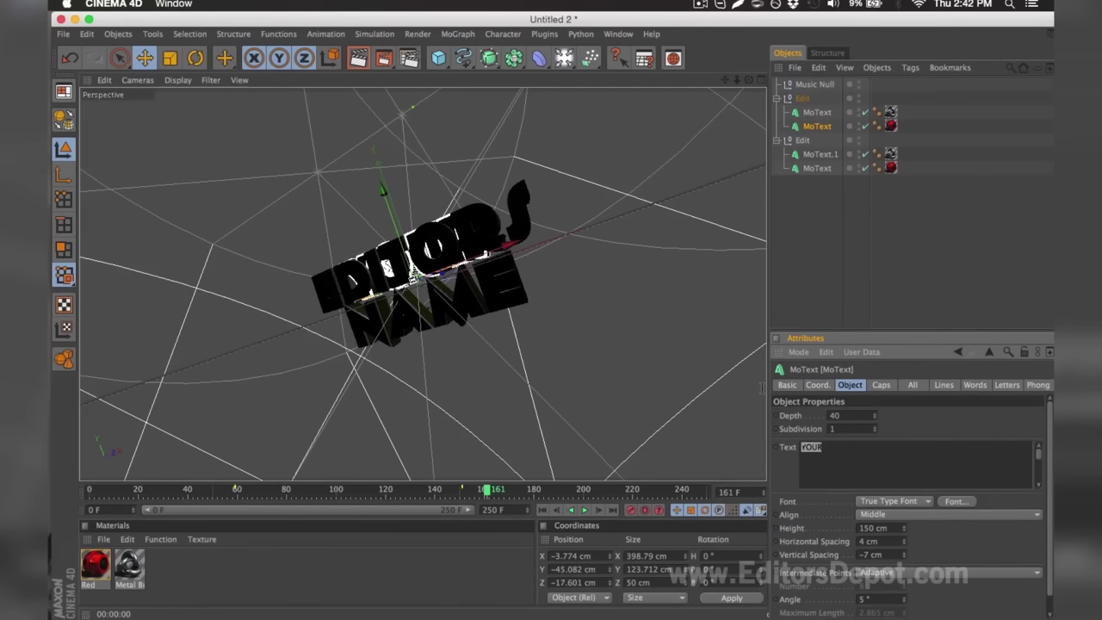
type("EDITORS")
left_click(801, 234)
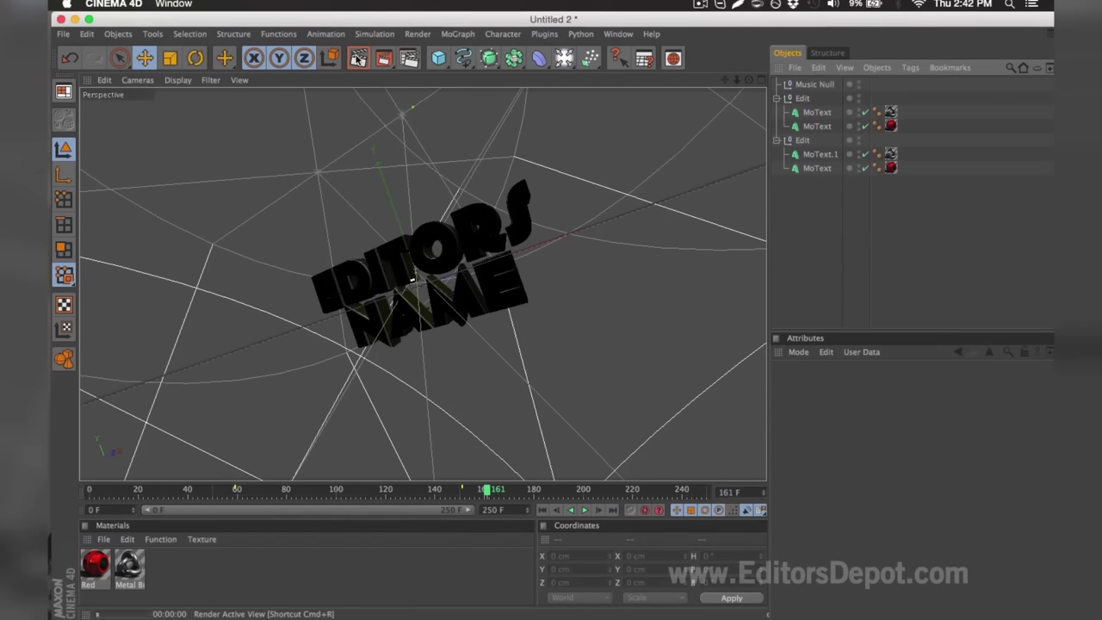
left_click(359, 57)
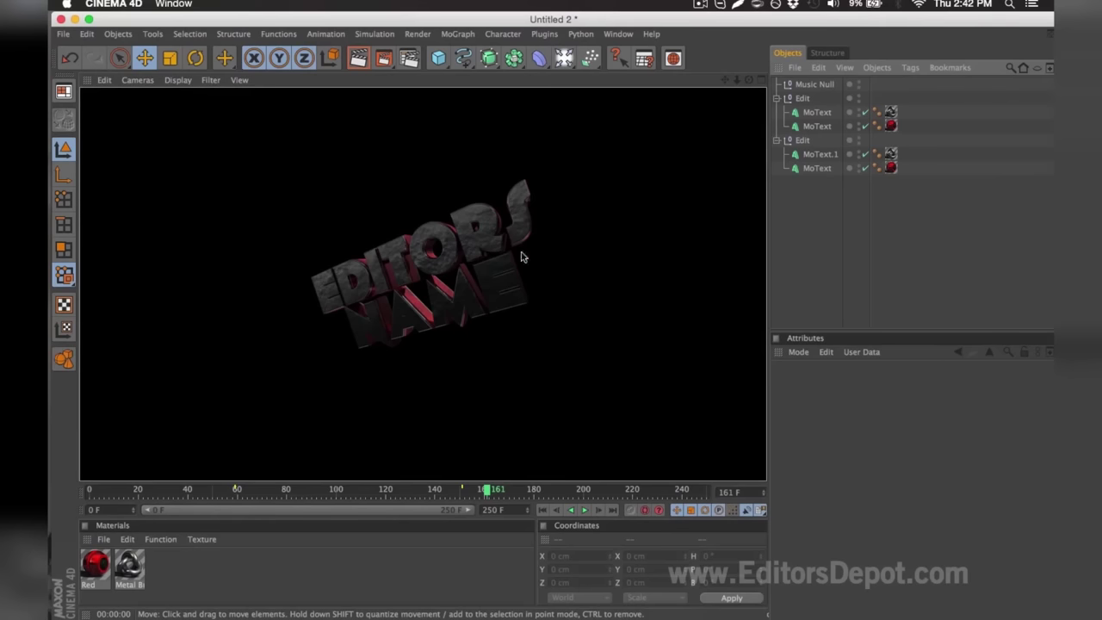
- Retype both NAME MoText layers as DEPOT and render a preview of EDITORS DEPOT
left_click(821, 154)
left_click(818, 168, "shift")
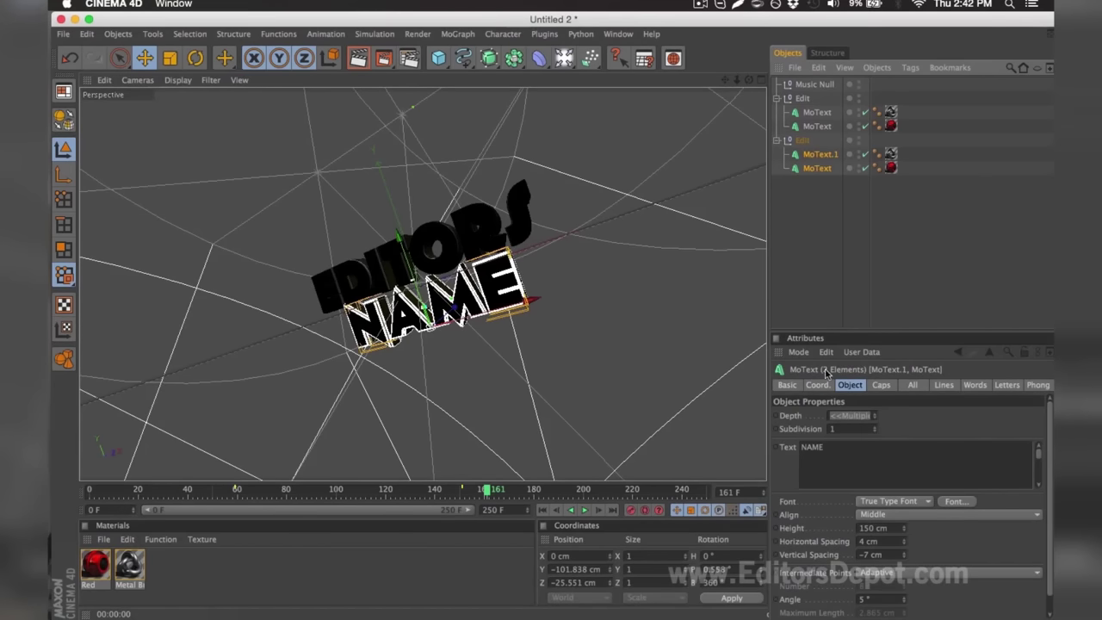
double_click(840, 450)
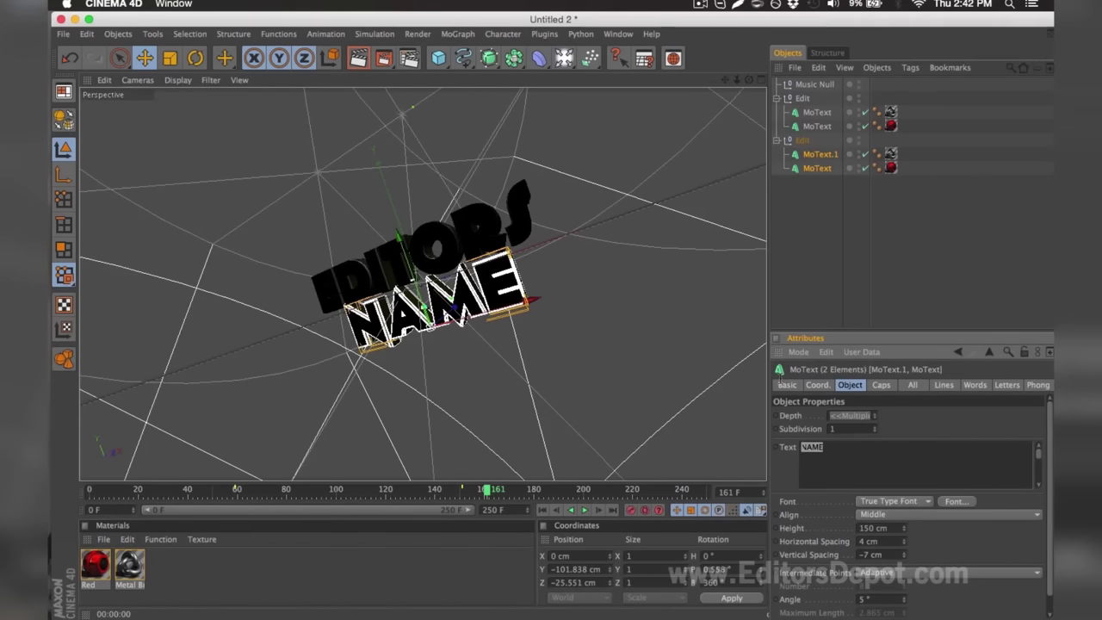
type("DEPOT")
left_click(783, 243)
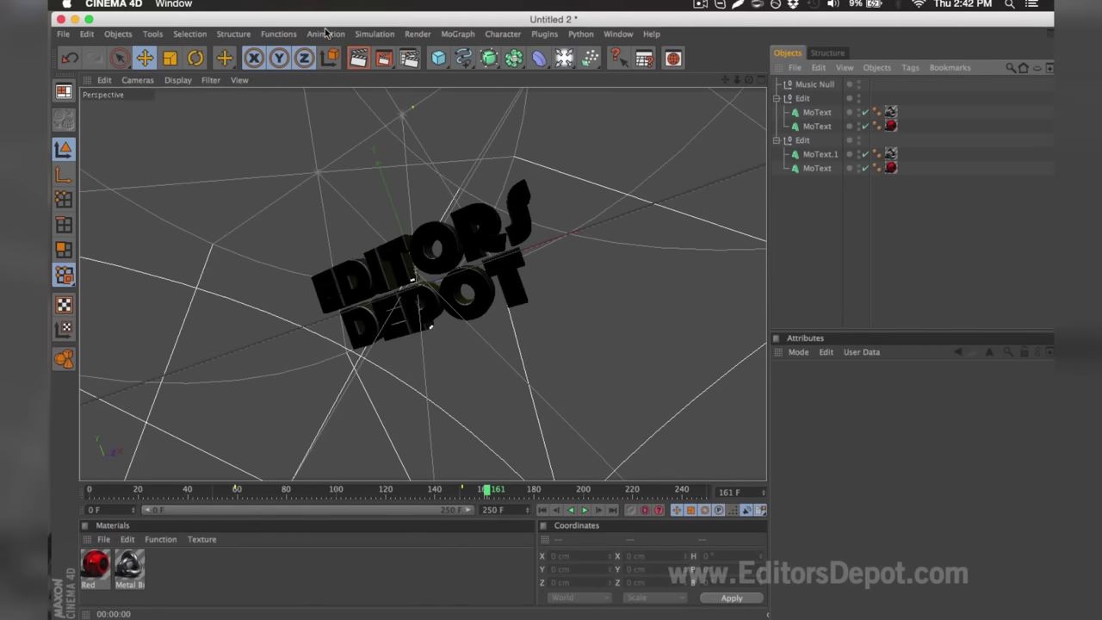
left_click(358, 58)
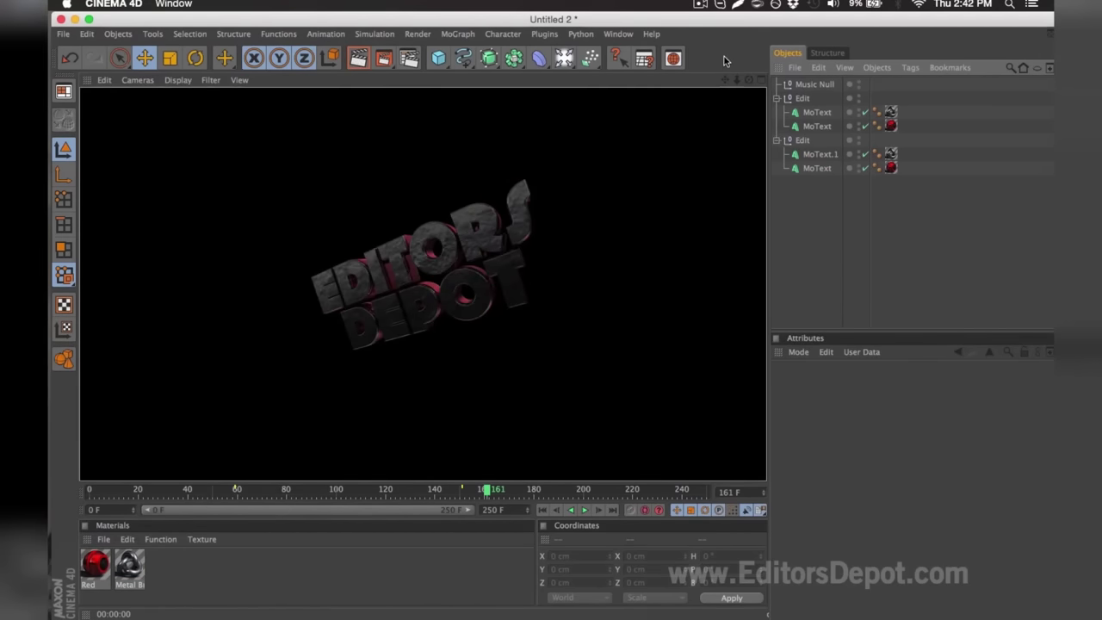
left_click(523, 170)
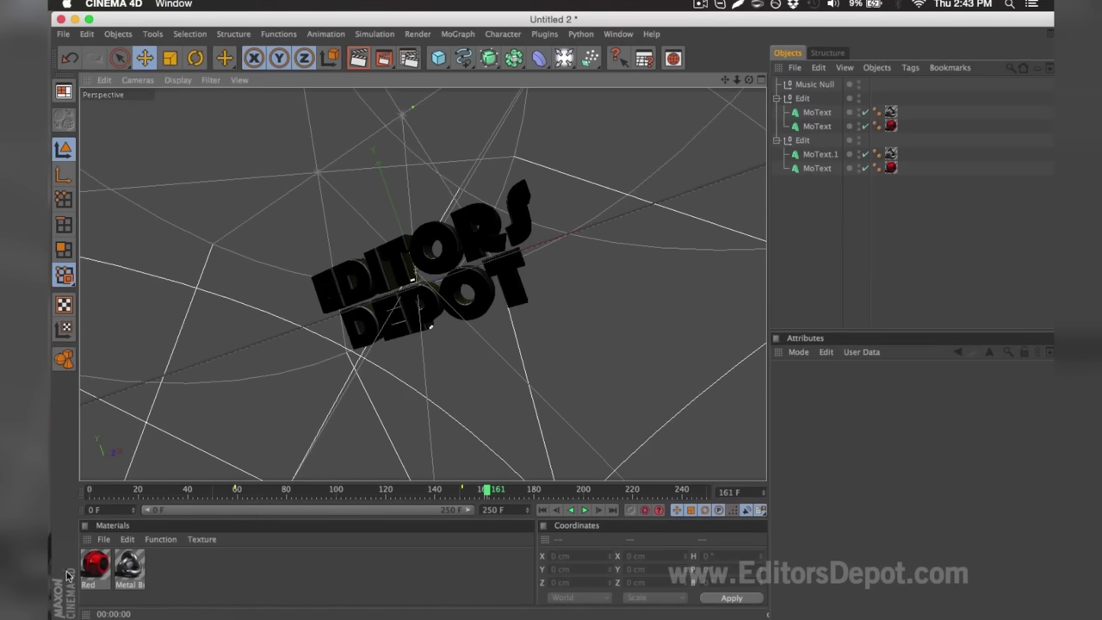
- Set the Red material's colour to magenta (RGB 217, 46, 210) and close the Material Editor
double_click(96, 570)
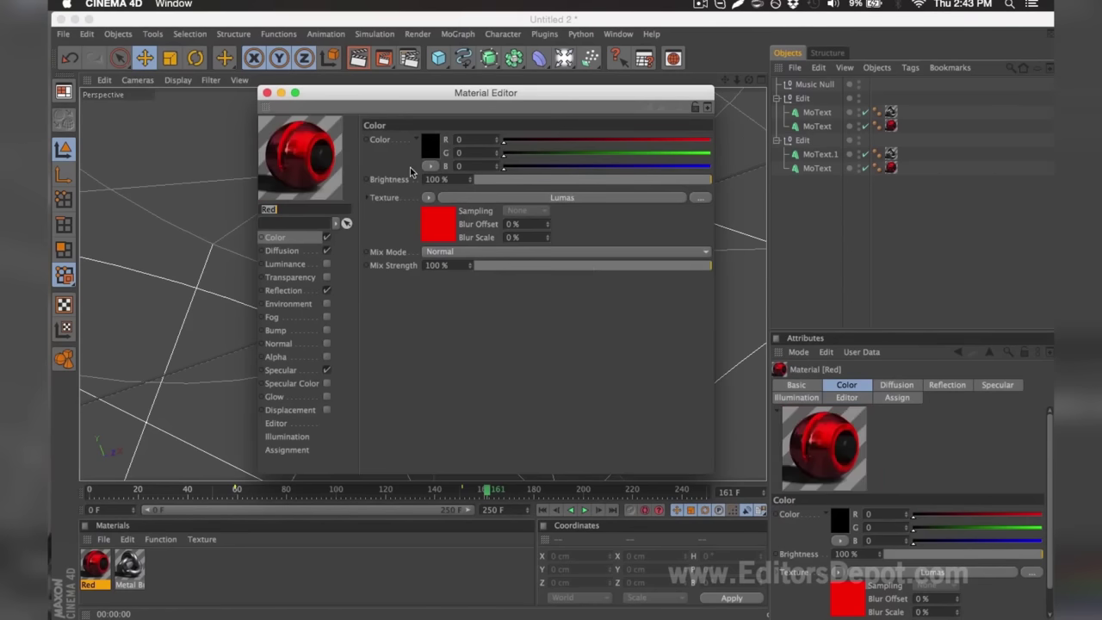
mouse_move(597, 142)
left_mouse_down()
mouse_move(657, 140)
mouse_move(505, 140)
mouse_move(678, 139)
left_mouse_up()
left_click(704, 153)
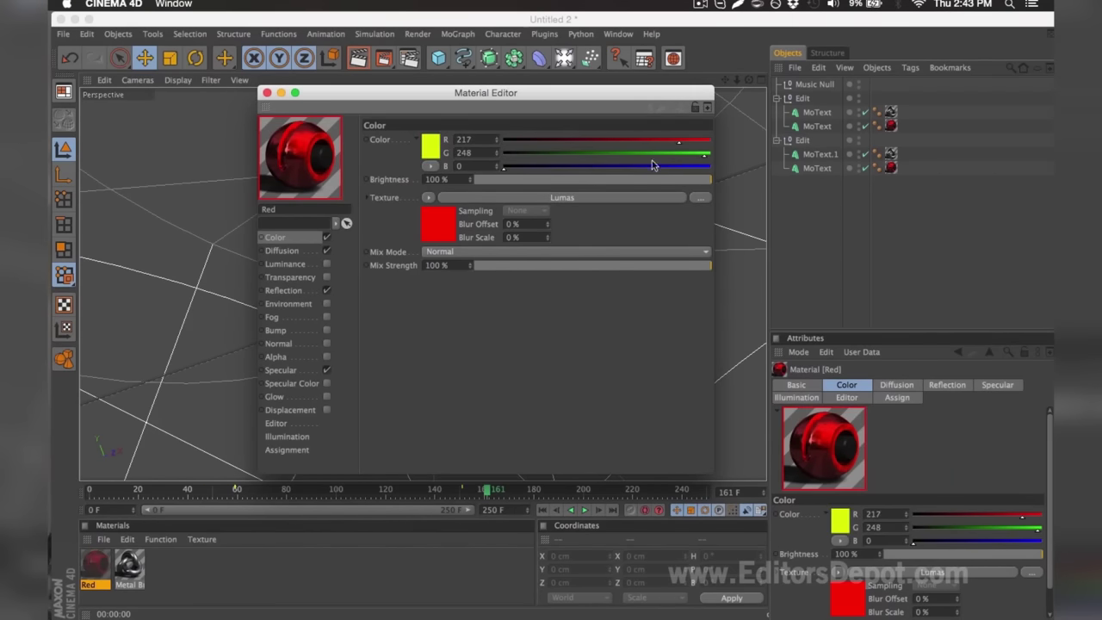
mouse_move(627, 155)
left_mouse_down()
mouse_move(542, 155)
mouse_move(674, 166)
left_mouse_up()
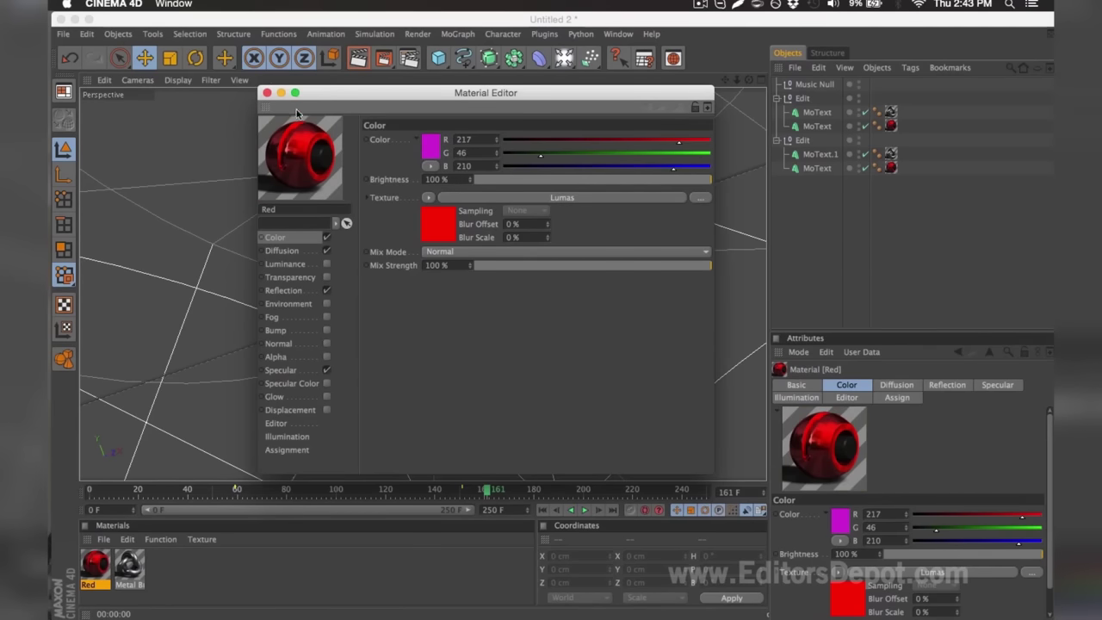
left_click(267, 93)
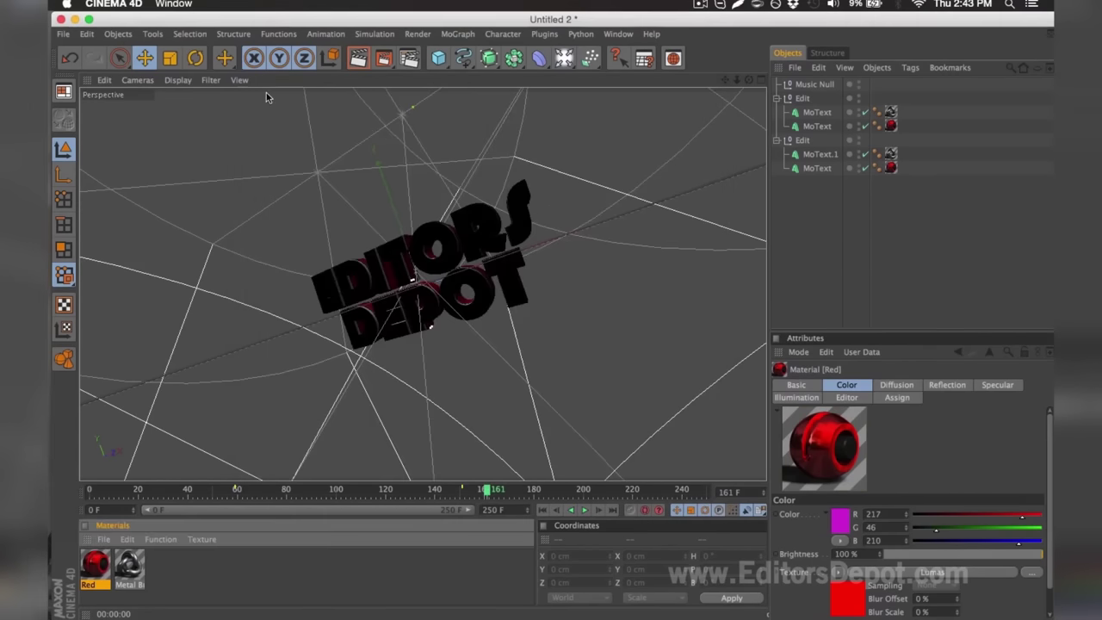
- In Render Settings, keep Frame Range on All Frames and bring up the Save page's format choices
left_click(409, 60)
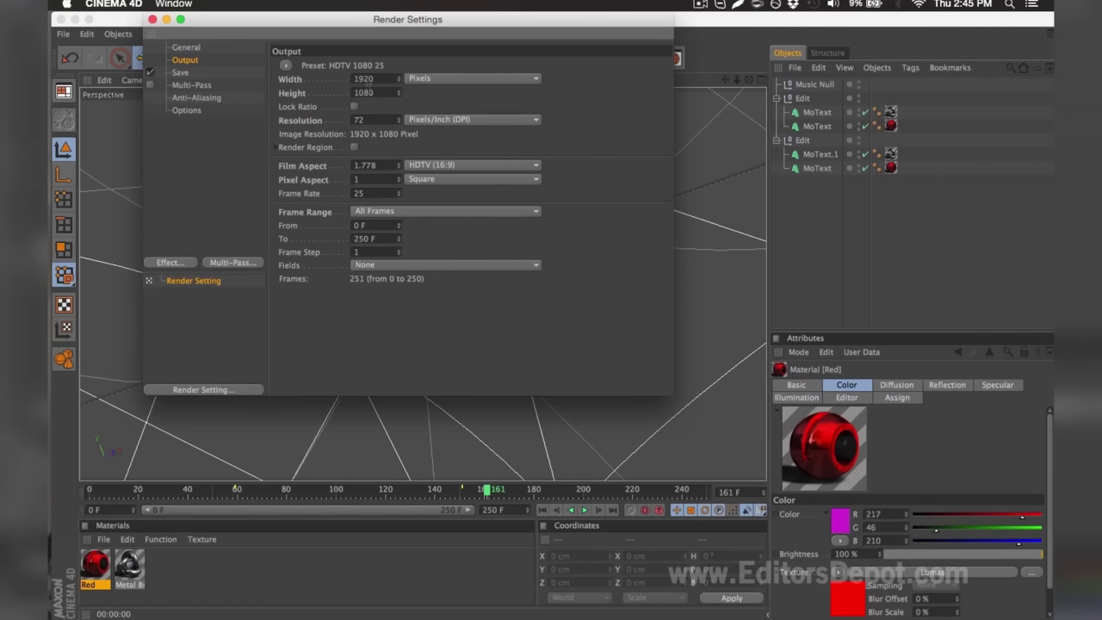
left_click(370, 213)
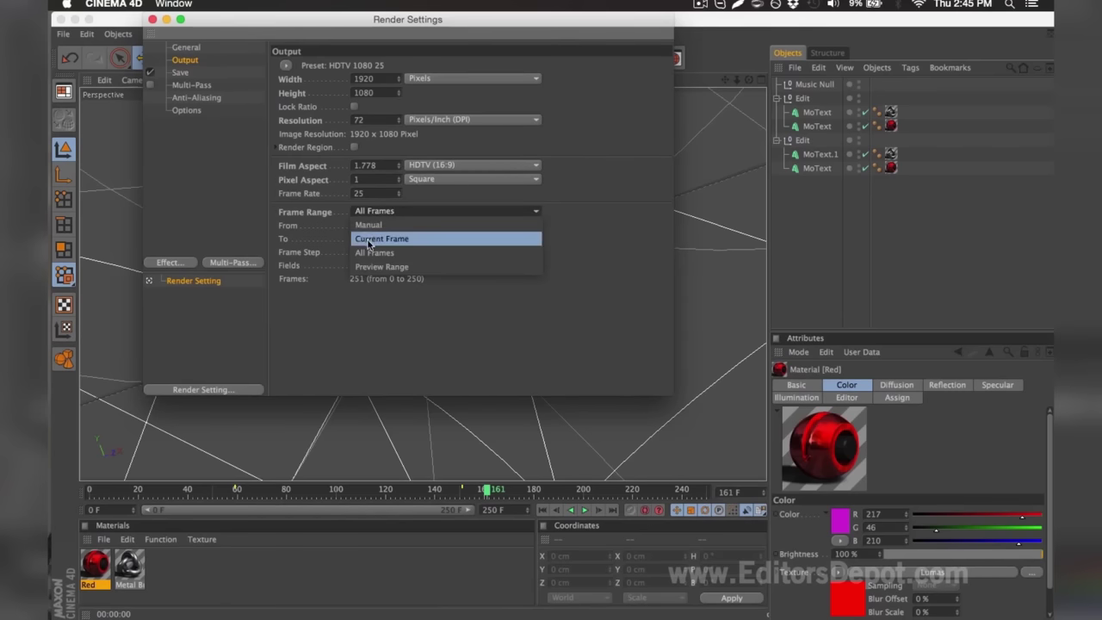
left_click(368, 253)
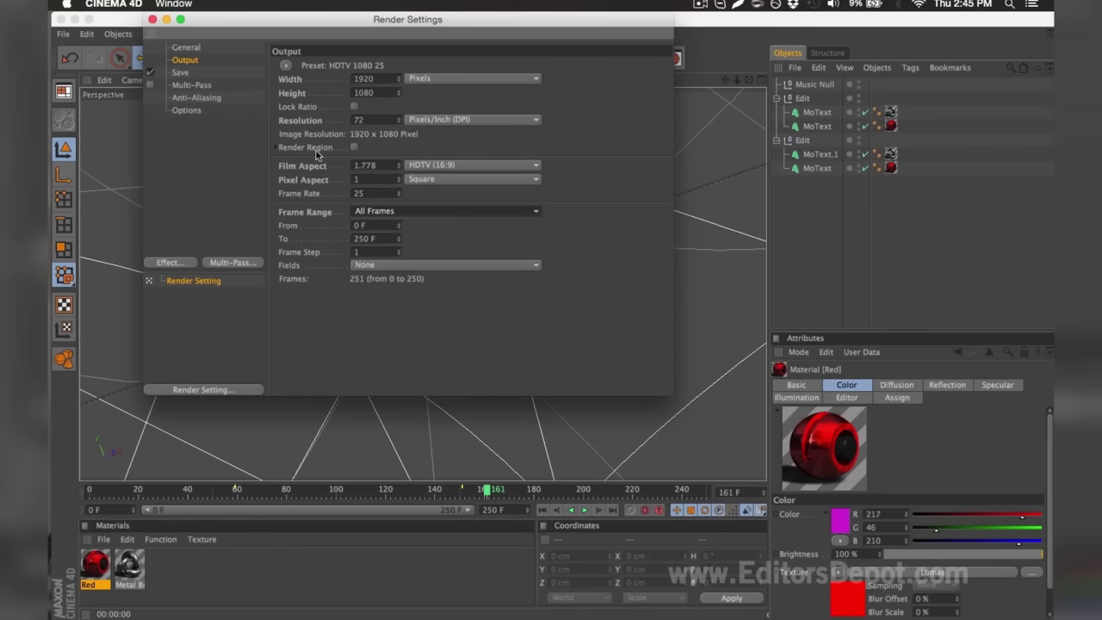
left_click(218, 72)
left_click(380, 108)
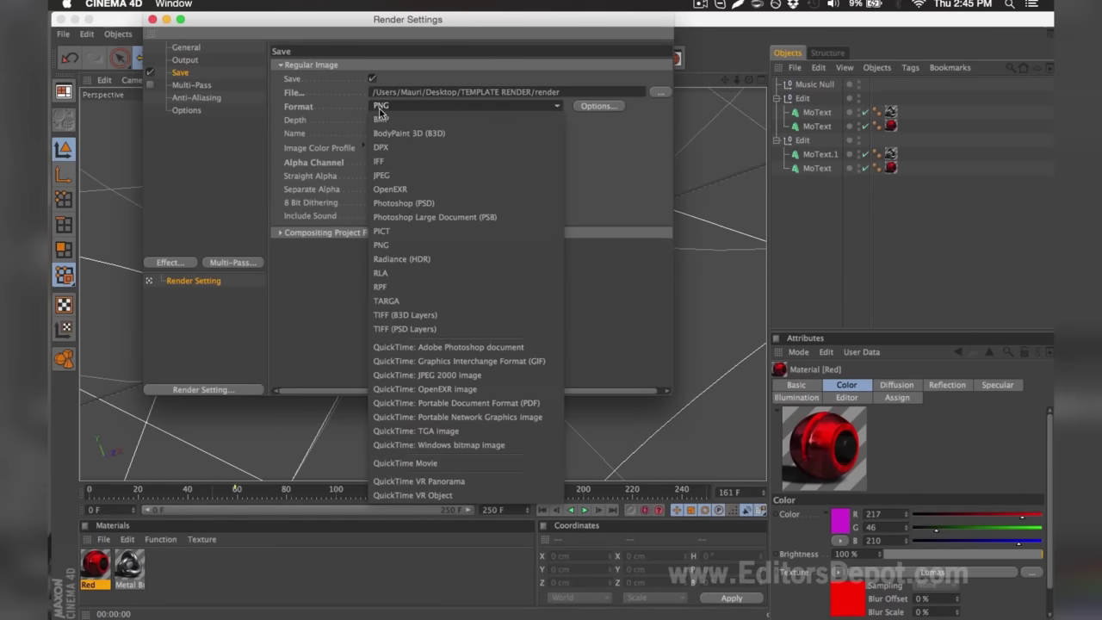
- Save PNG frames as 'render' in Desktop/TEMPLATE RENDER and start rendering in the Picture Viewer
left_click(380, 110)
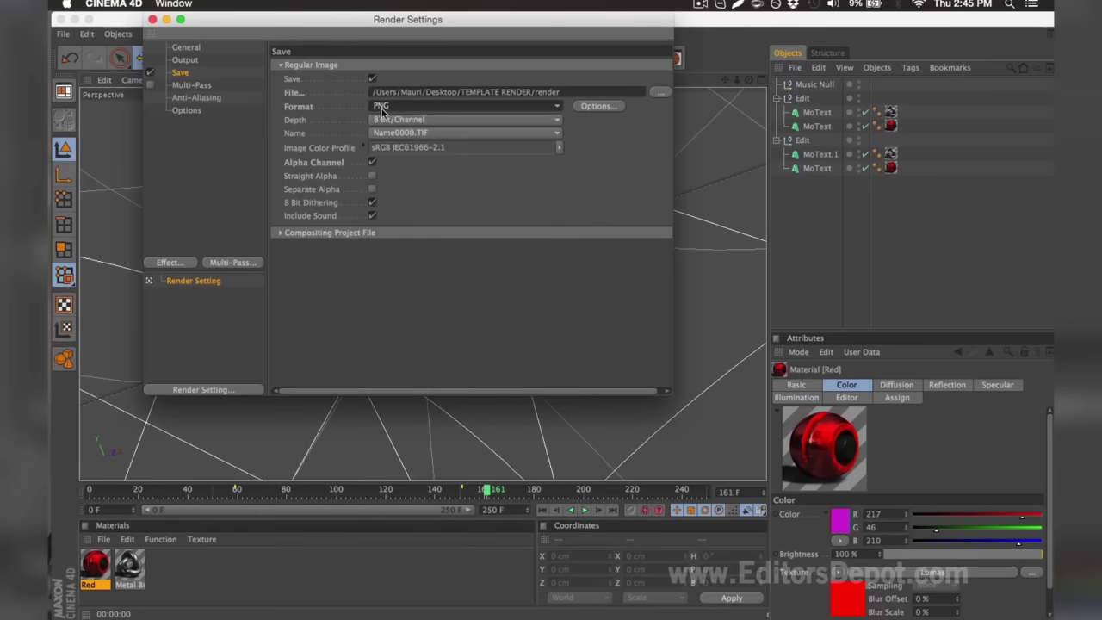
left_click(658, 91)
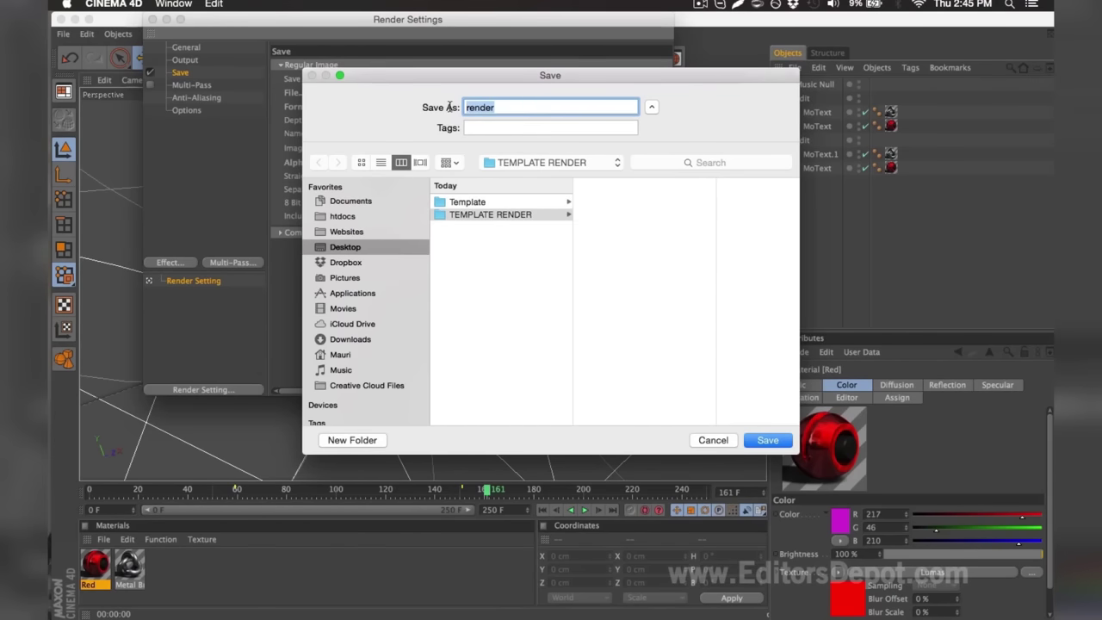
left_click(497, 107)
key("Return")
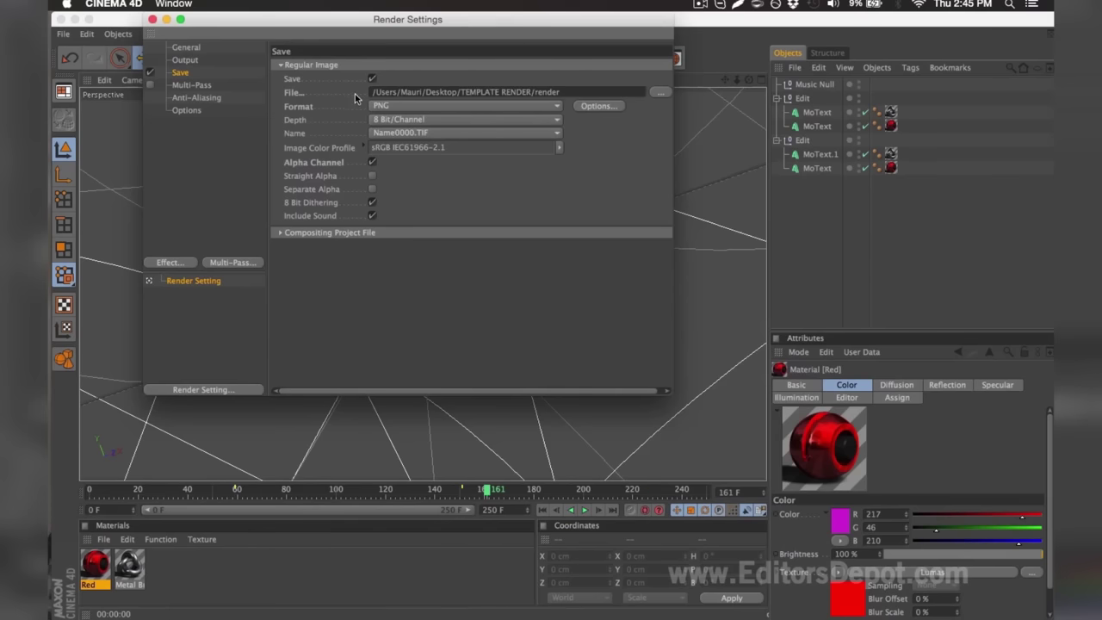
left_click(152, 20)
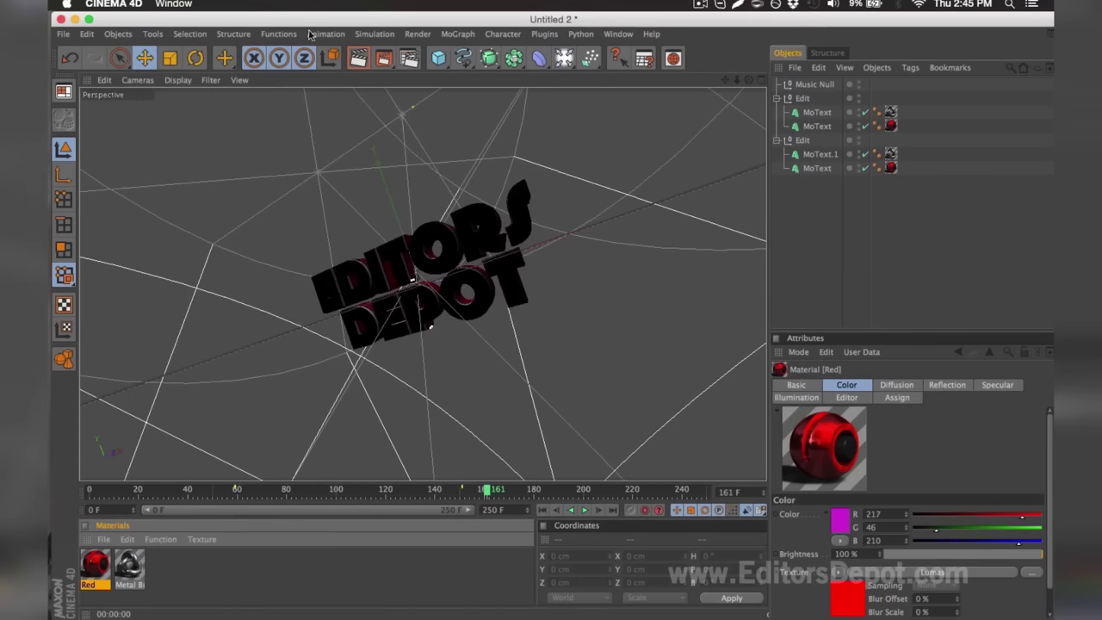
left_click(385, 60)
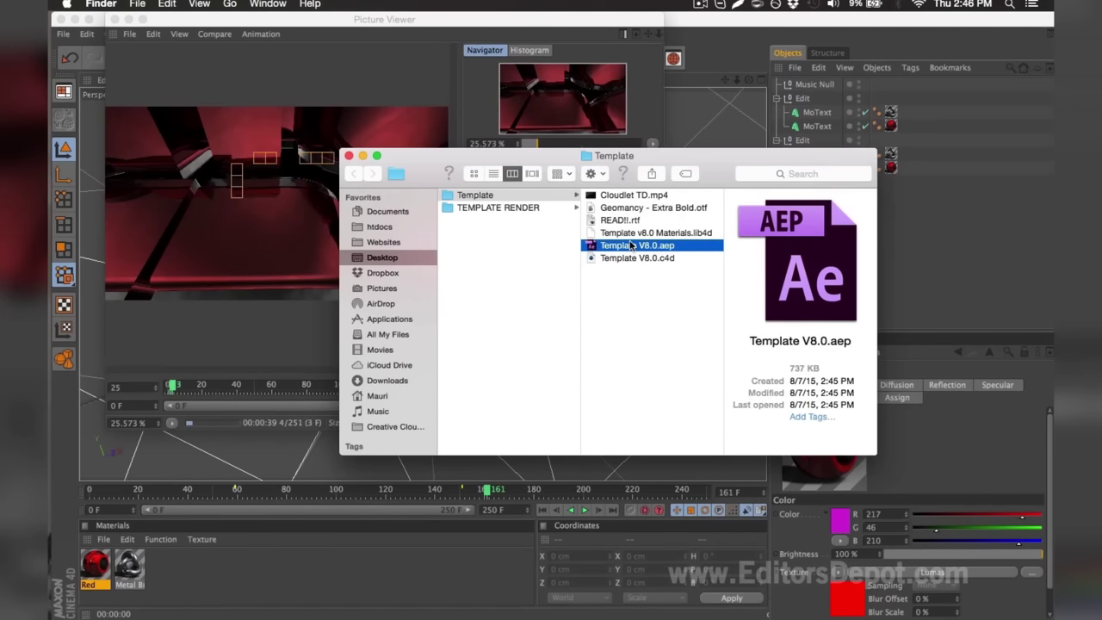
- Open Template V8.0.aep, accept the conversion and missing-files alerts, and select the missing mp3
double_click(631, 246)
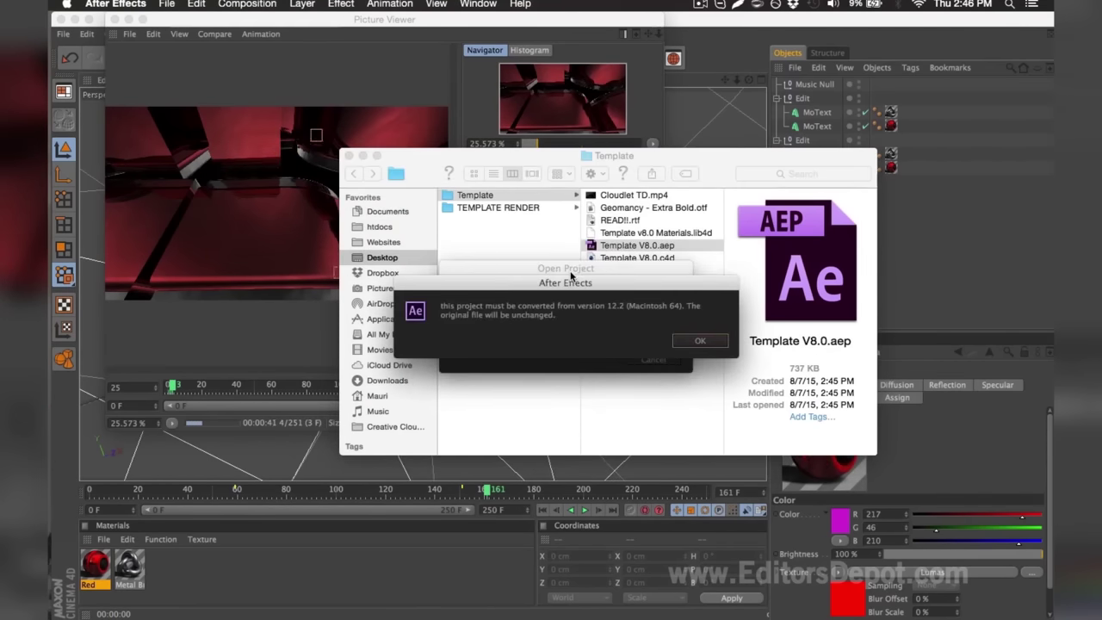
left_click(694, 341)
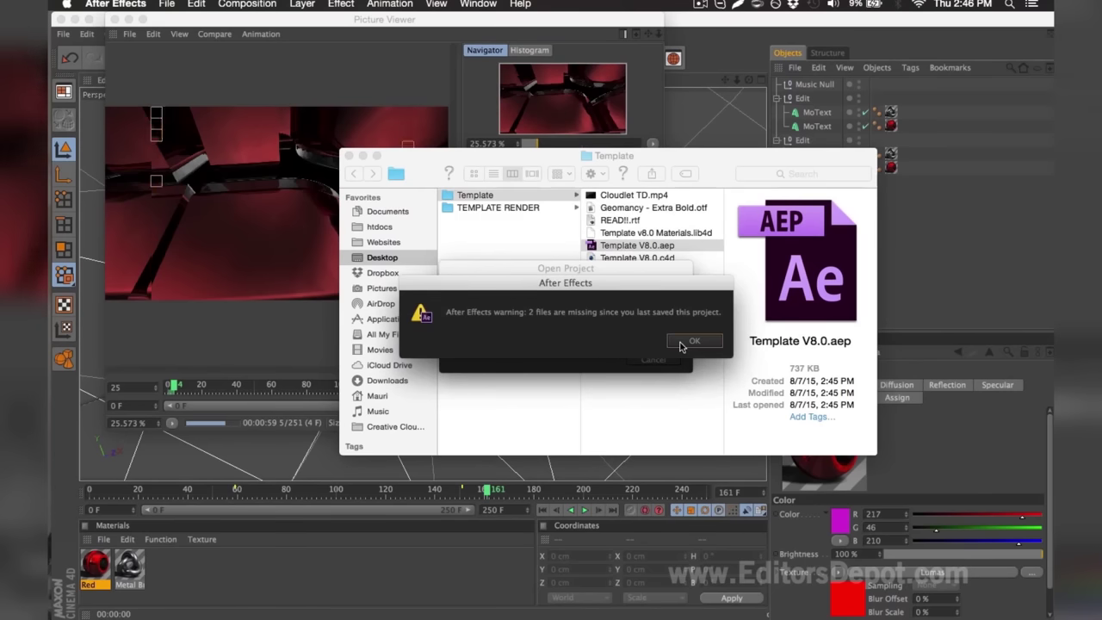
left_click(682, 343)
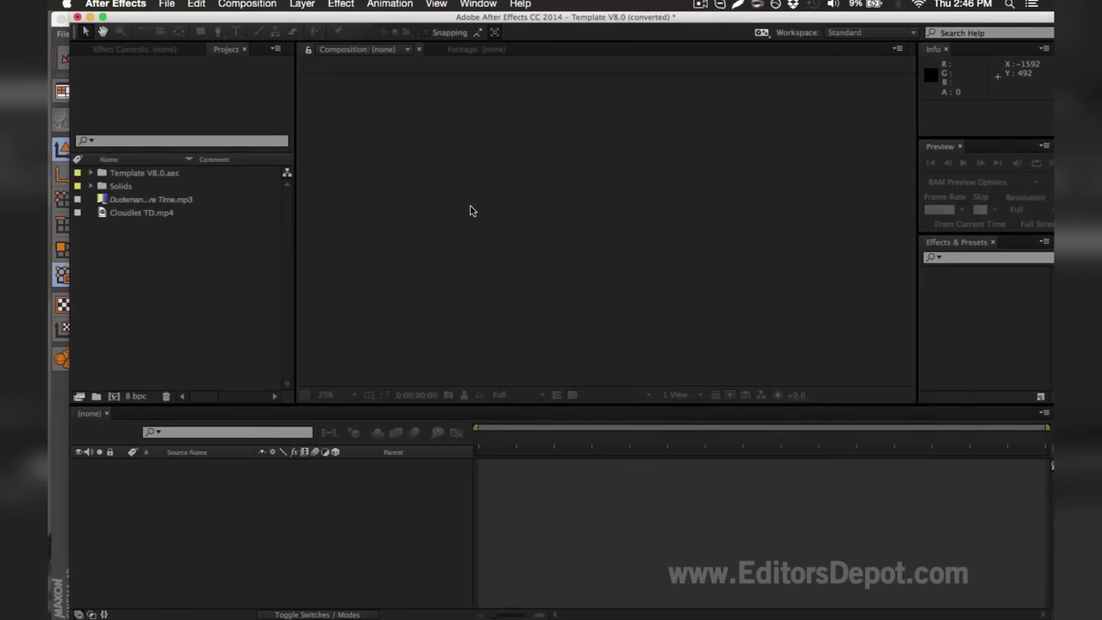
left_click(131, 200)
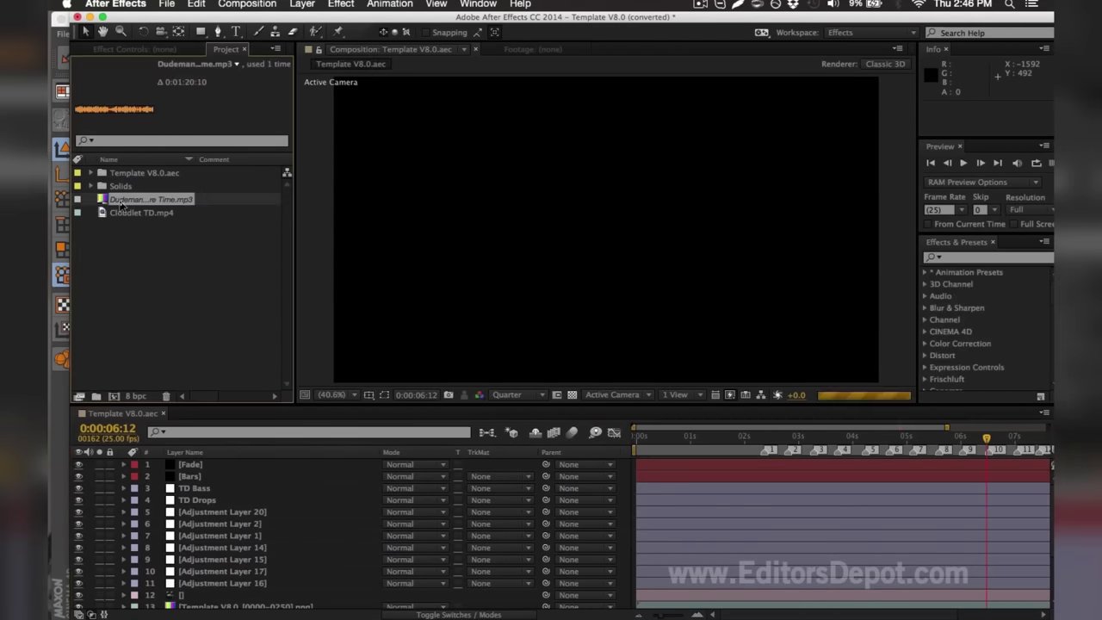
key("super+h")
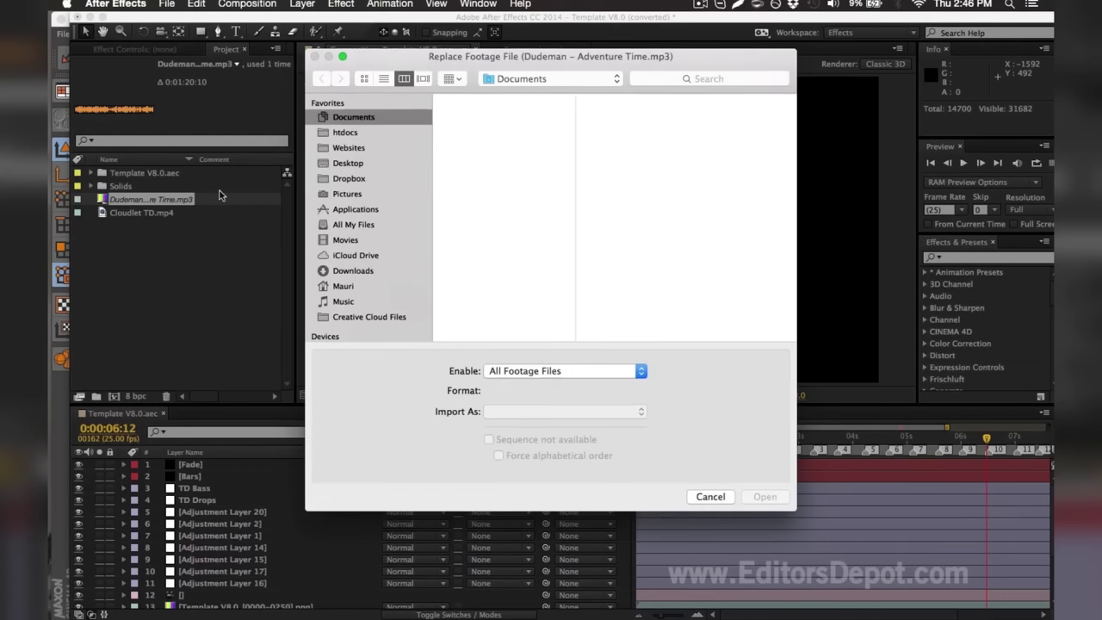
left_click(320, 164)
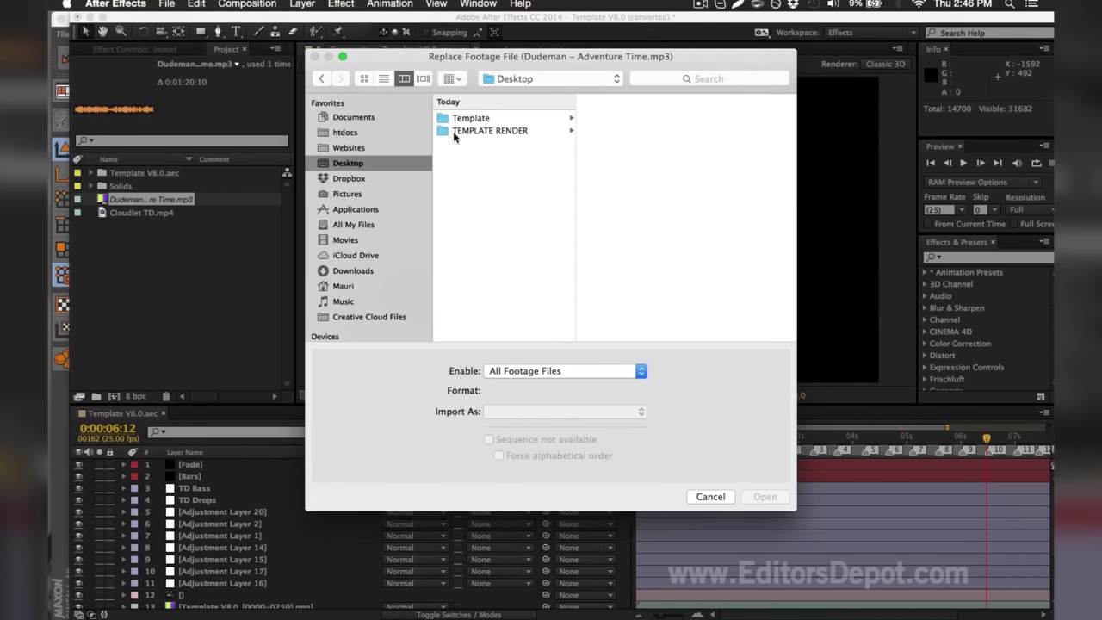
left_click(450, 119)
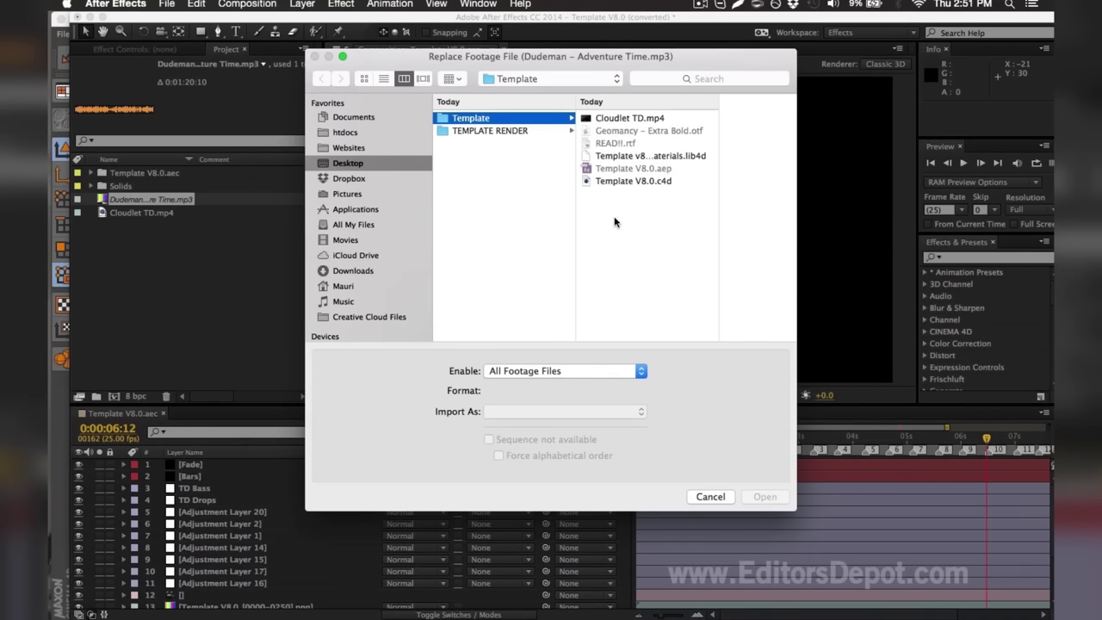
key("Escape")
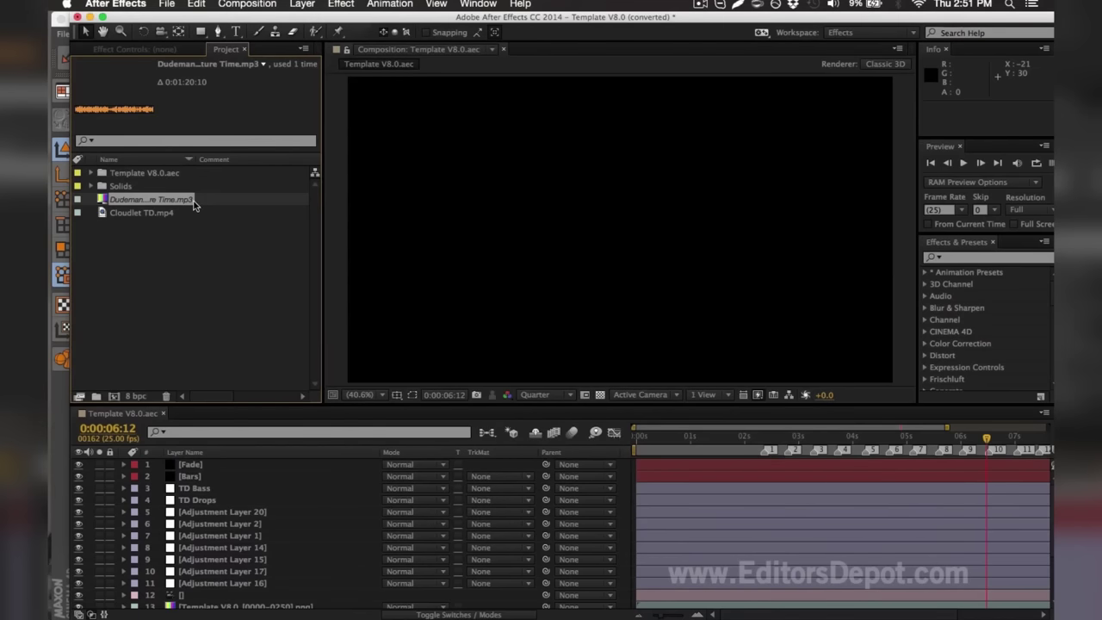
right_click(195, 203)
left_click(234, 372)
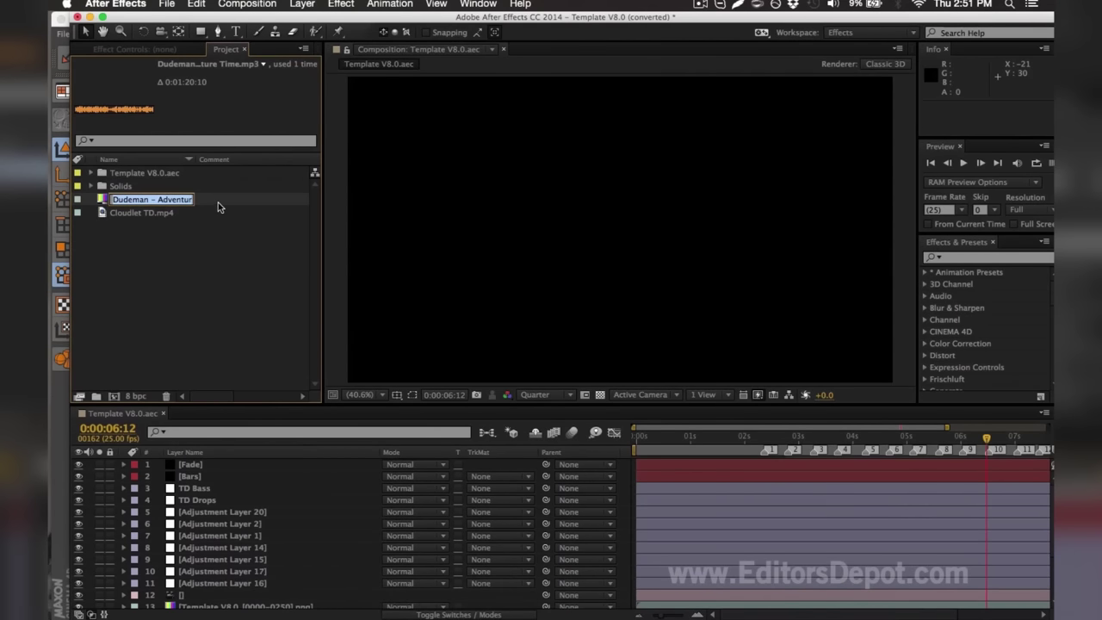
key("Return")
left_click(221, 251)
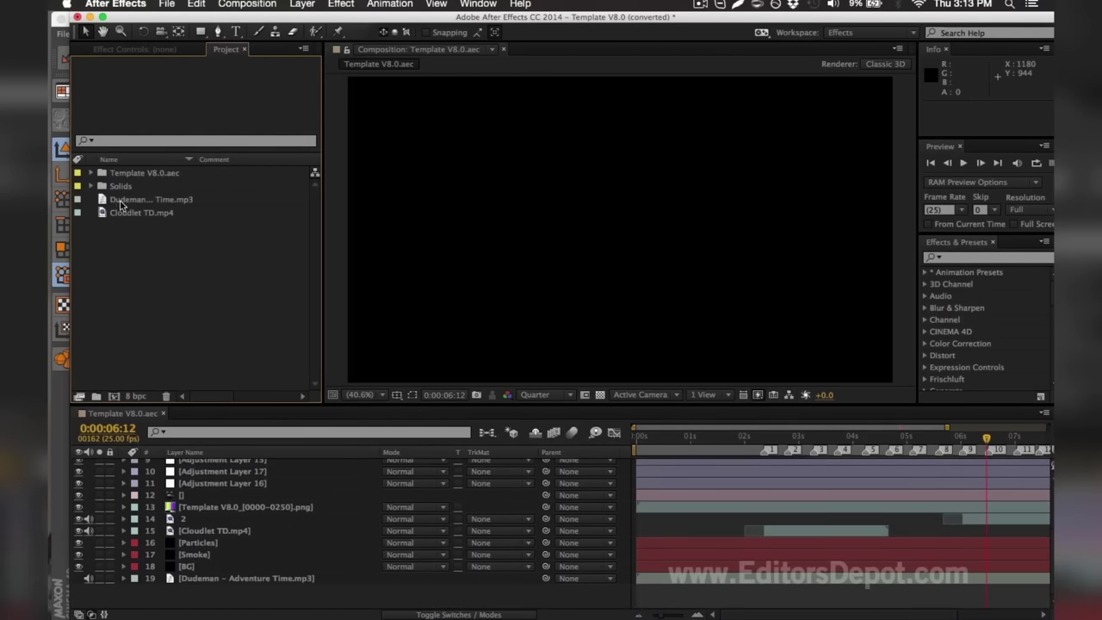
left_click(121, 202)
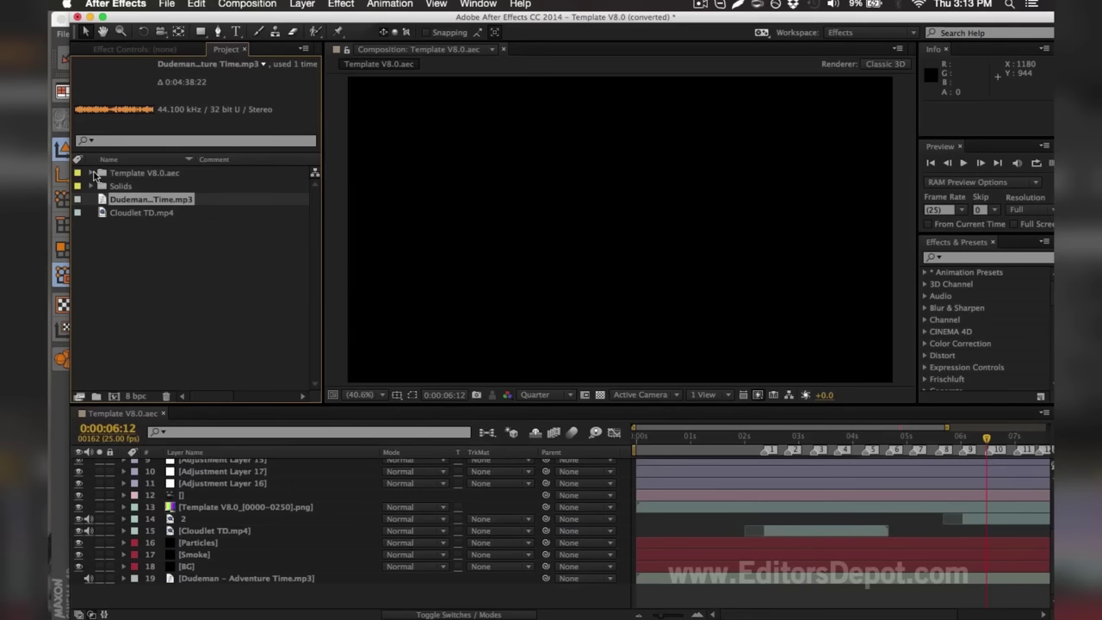
- Replace the old PNG footage with the render0000–0250 PNG sequence from TEMPLATE RENDER
left_click(93, 173)
left_click(129, 201)
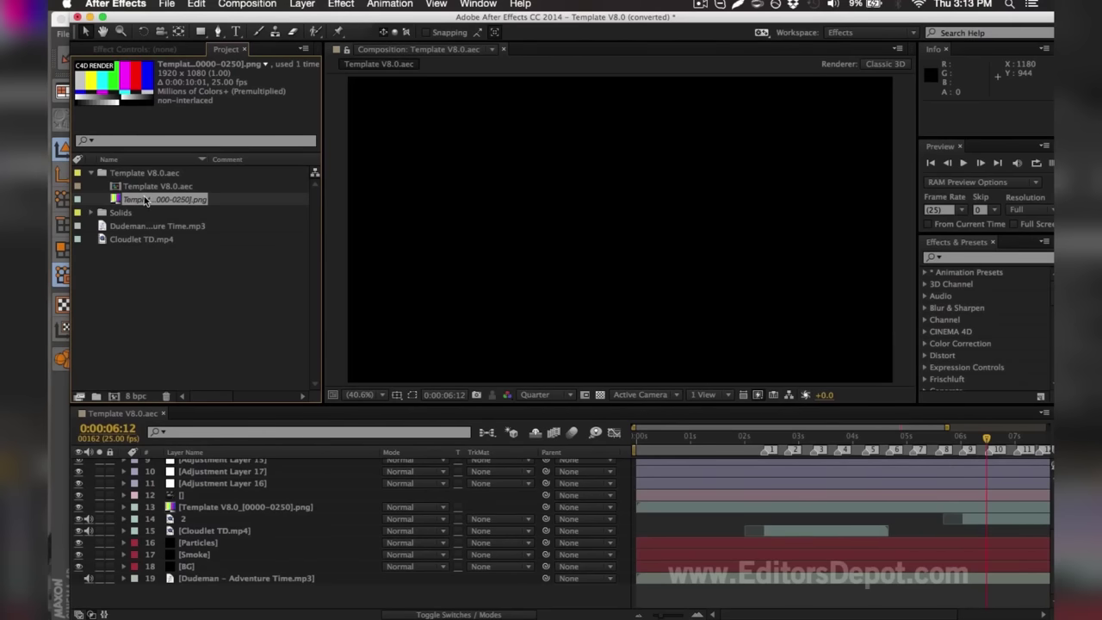
key("ctrl+h")
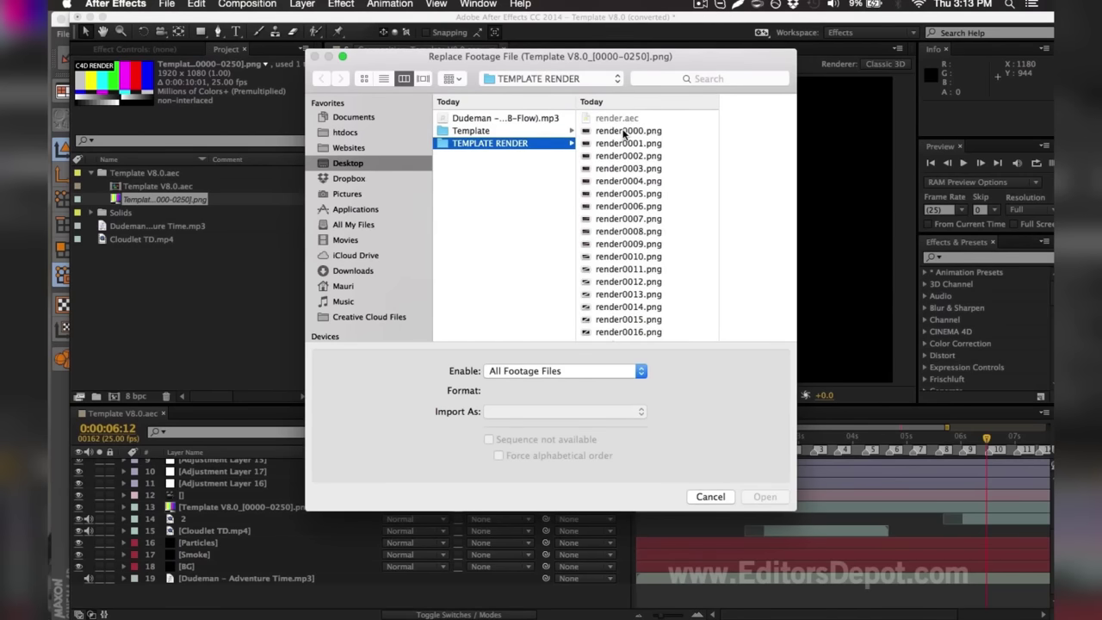
left_click(623, 131)
scroll(622, 147, "down", 3)
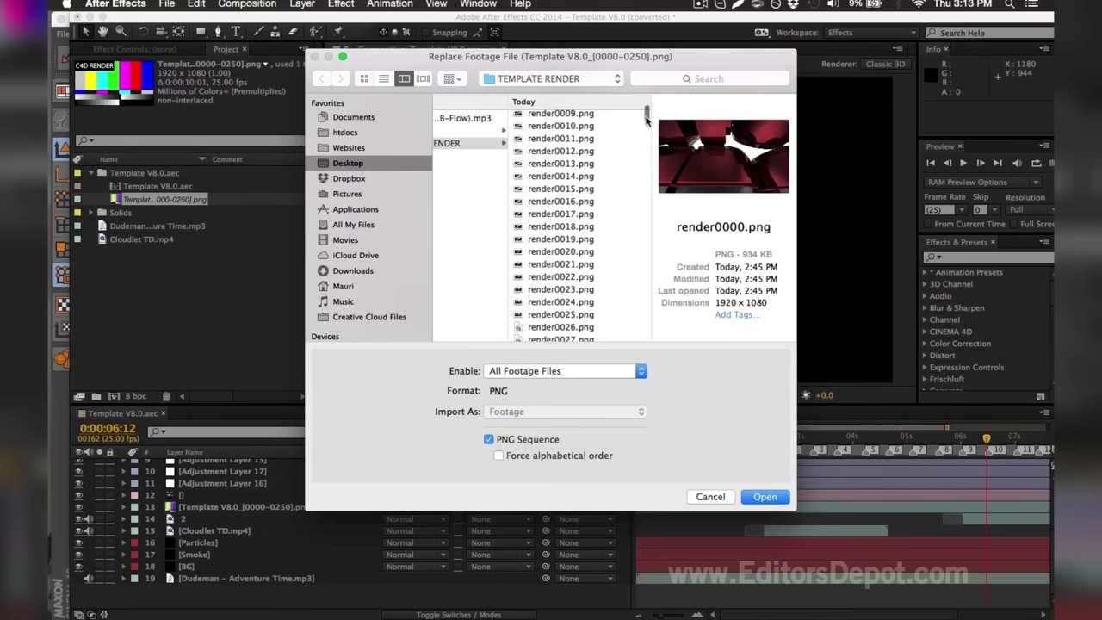
left_click_drag(647, 118, 648, 385)
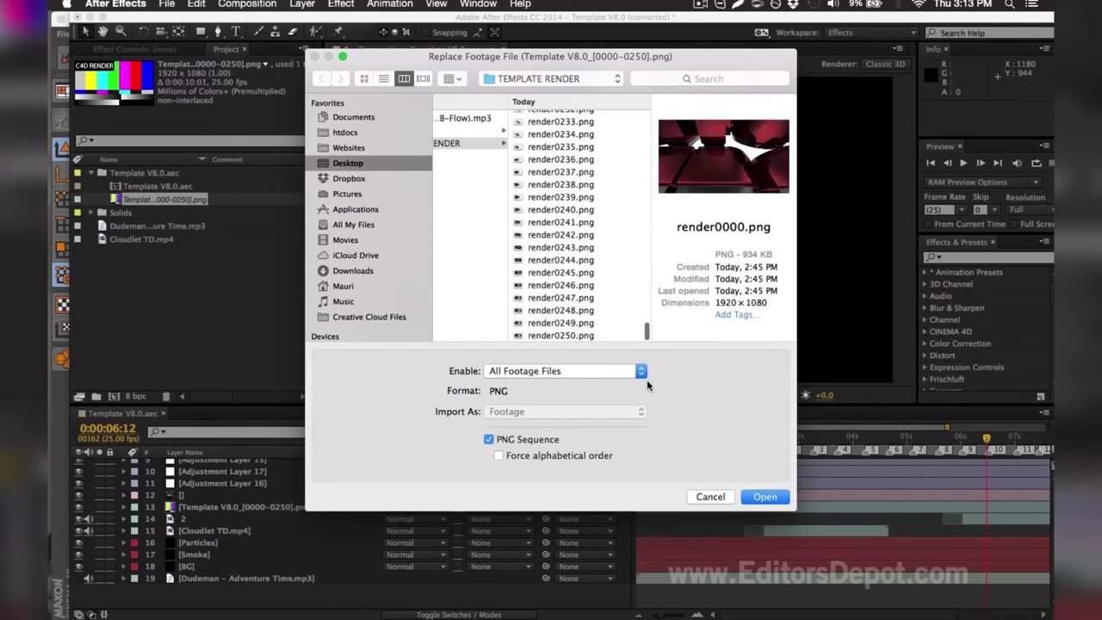
left_click(577, 336, "shift")
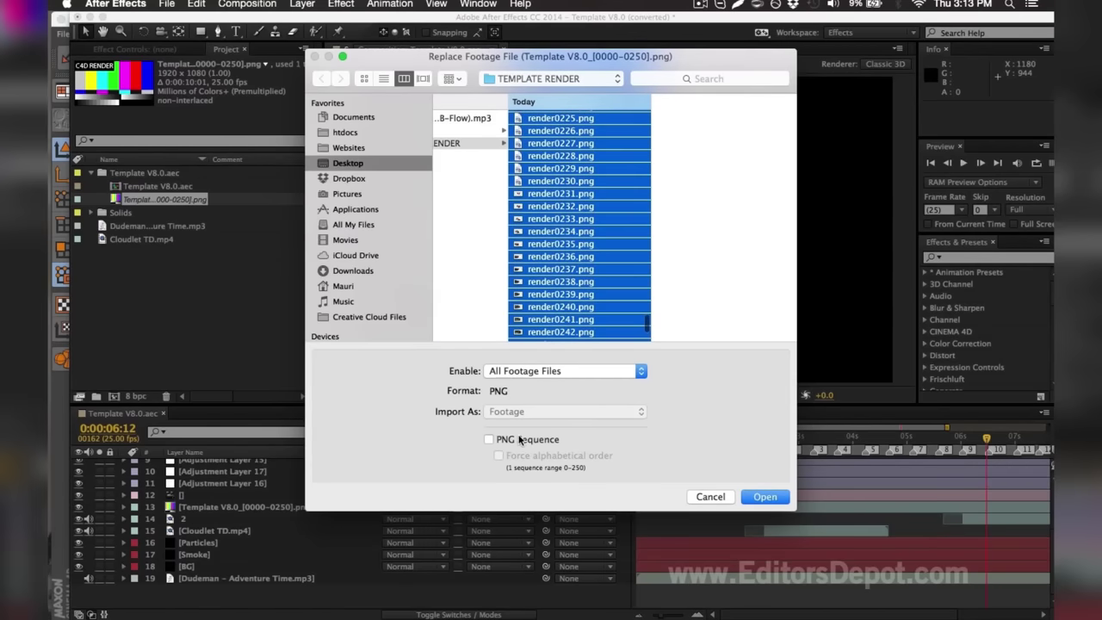
left_click(521, 440)
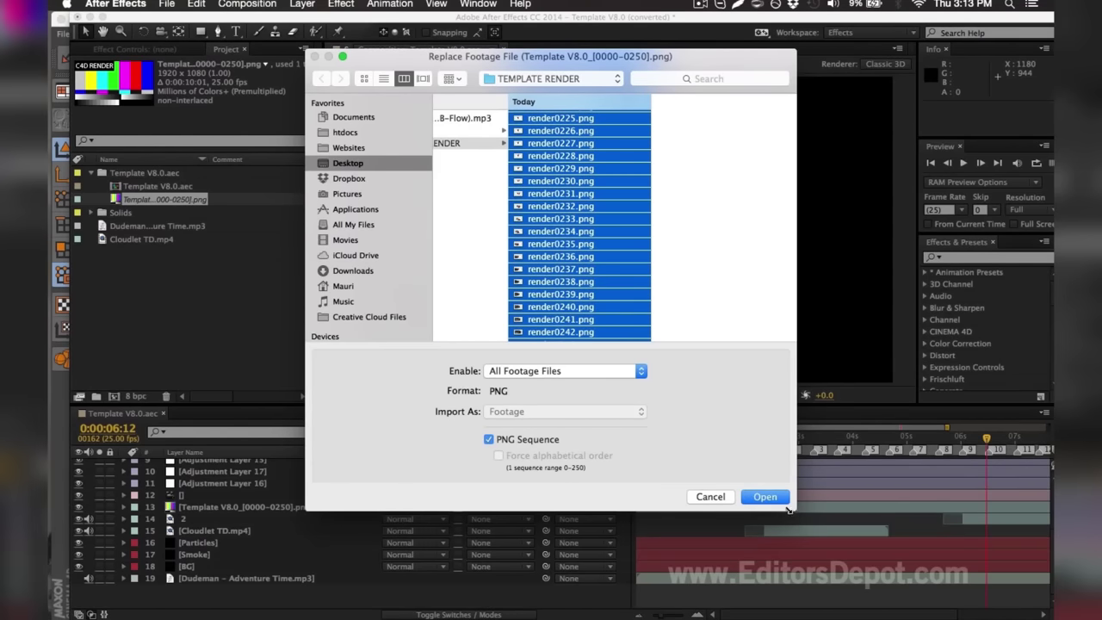
left_click(772, 498)
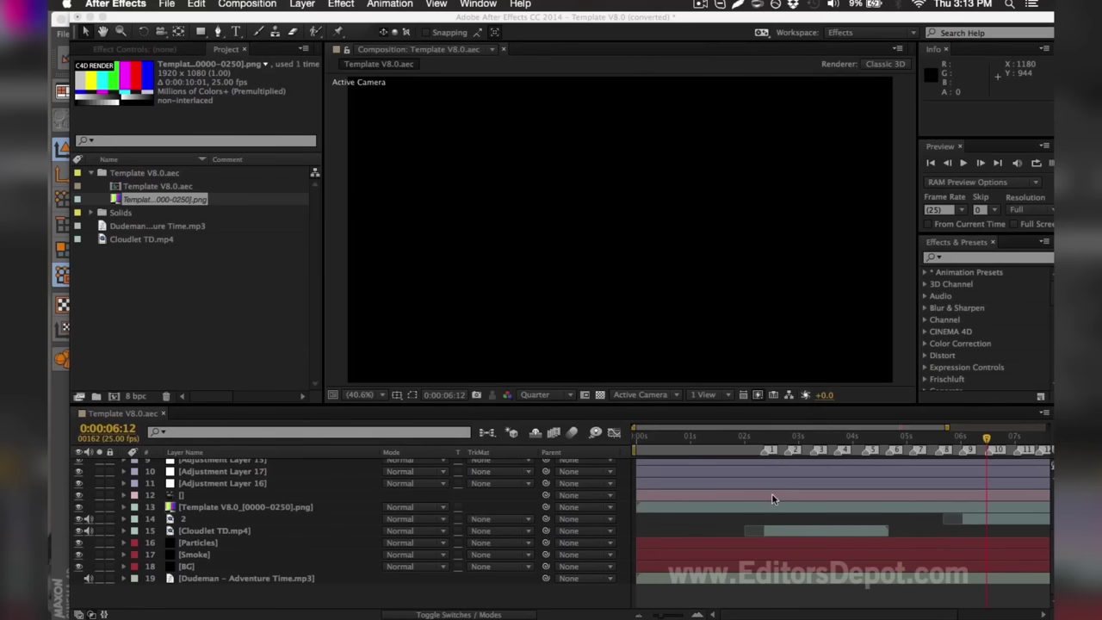
- Scroll back up the panel and move the playhead to about one second
scroll(721, 531, "up", 2)
scroll(715, 517, "up", 2)
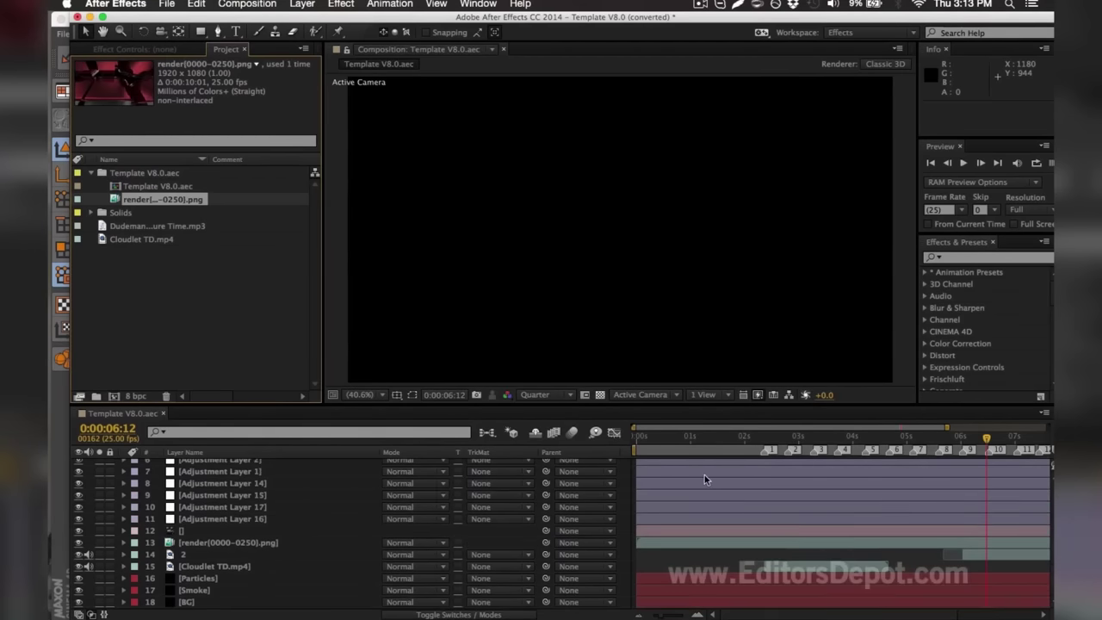
scroll(704, 475, "up", 2)
scroll(693, 448, "up", 2)
left_click(700, 438)
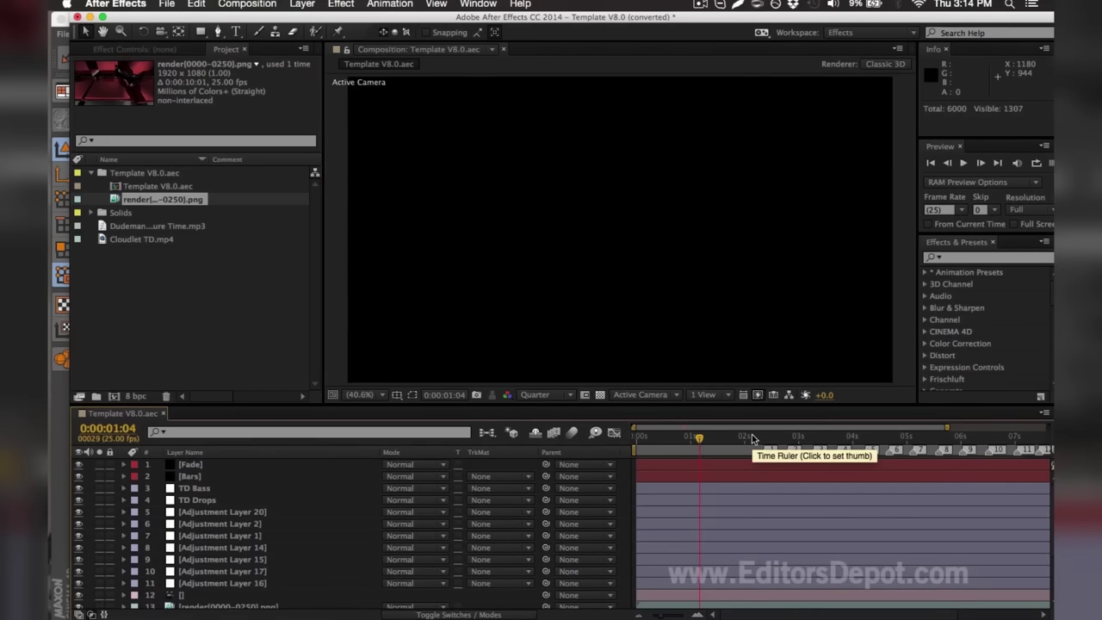
- At about two seconds, hide Adjustment Layers 20–16 to preview the raw 3D render
left_click(753, 438)
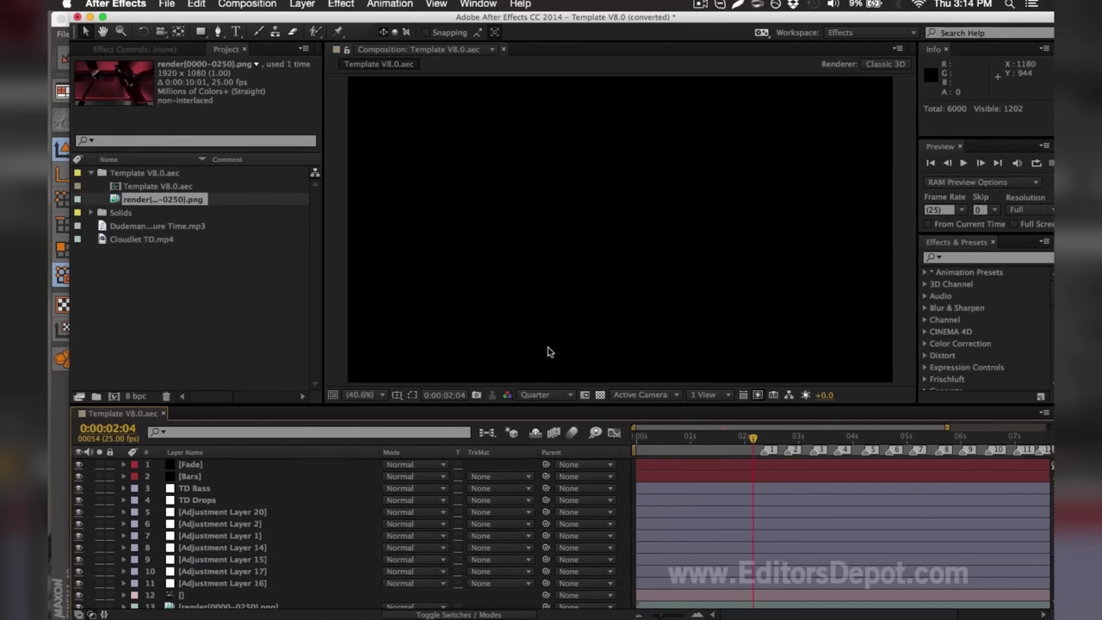
left_click(194, 489)
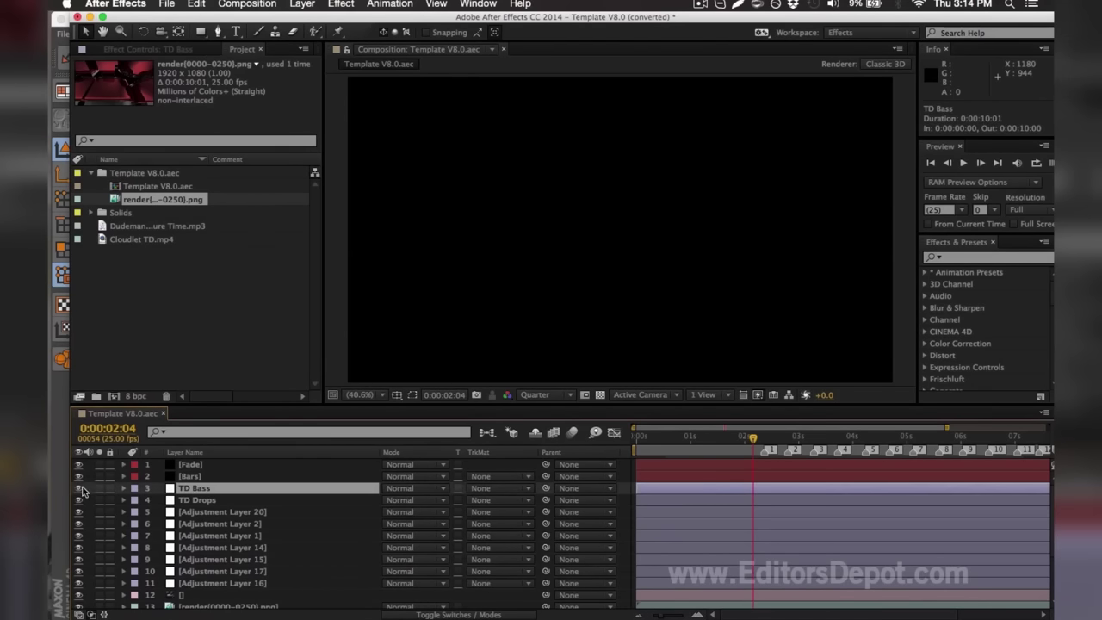
left_click(209, 584)
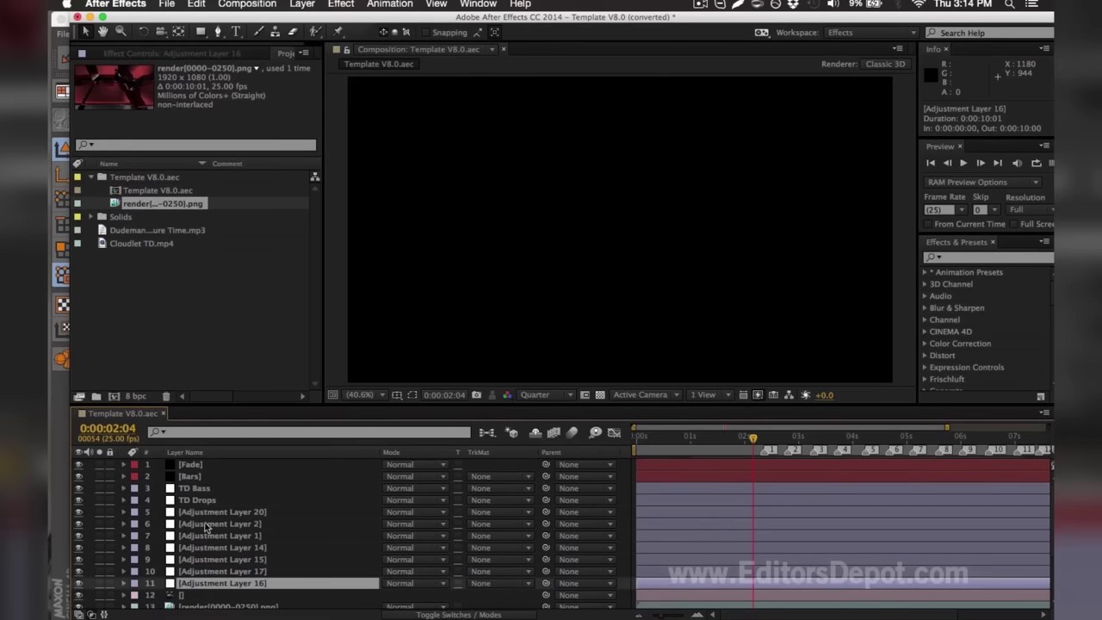
left_click(198, 513, "shift")
left_click(77, 515)
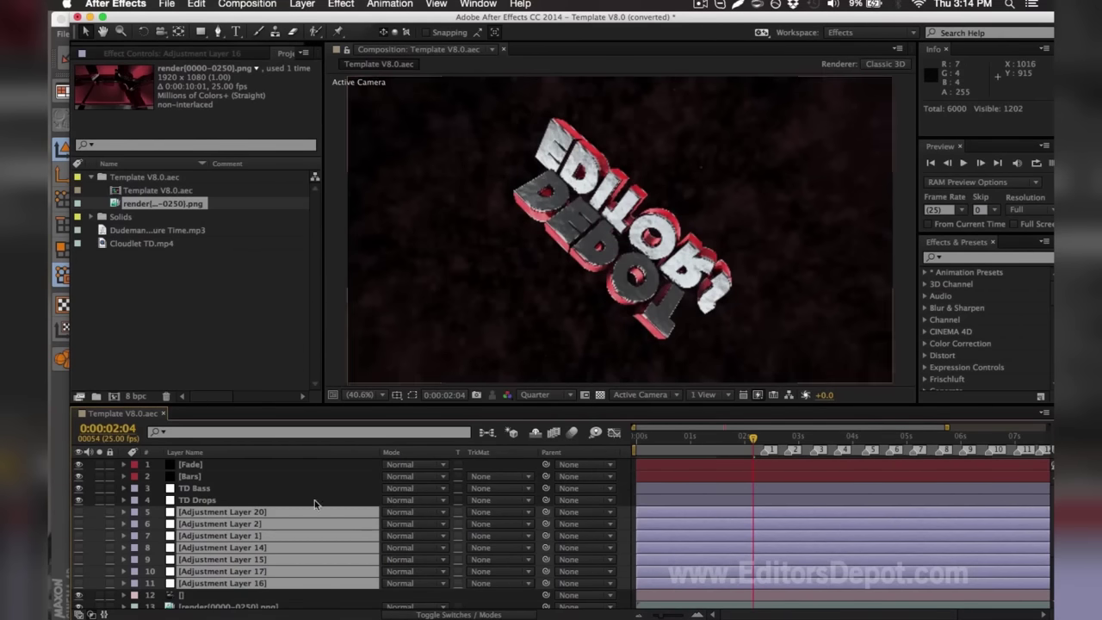
left_click(87, 597)
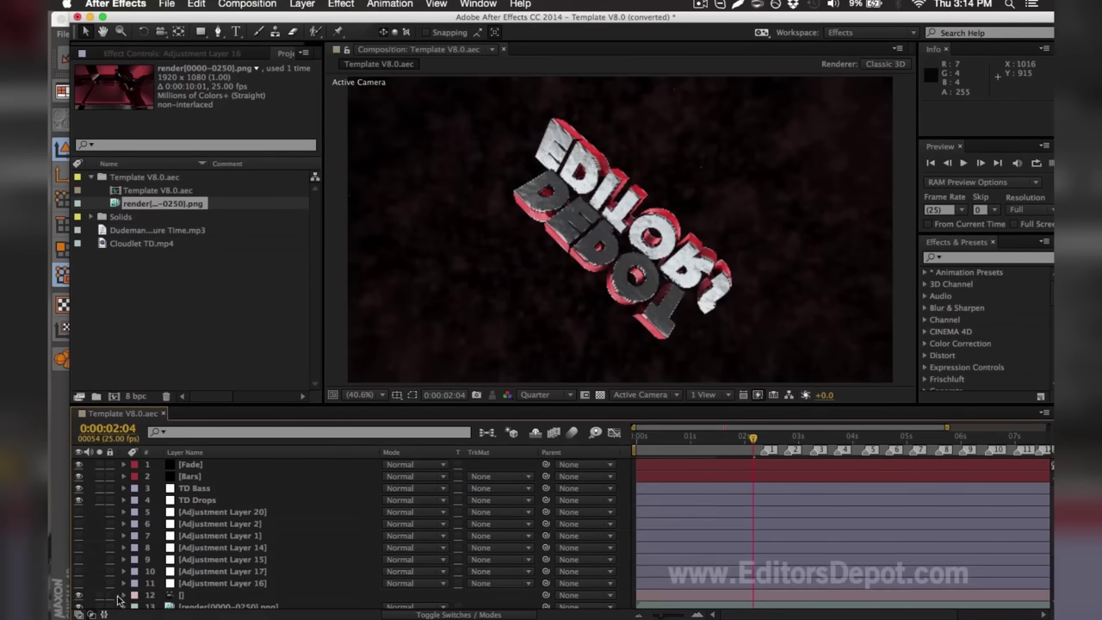
- Turn Adjustment Layers 17, 14 and the rest back on and park just past three seconds
left_click(78, 571)
left_click(79, 548)
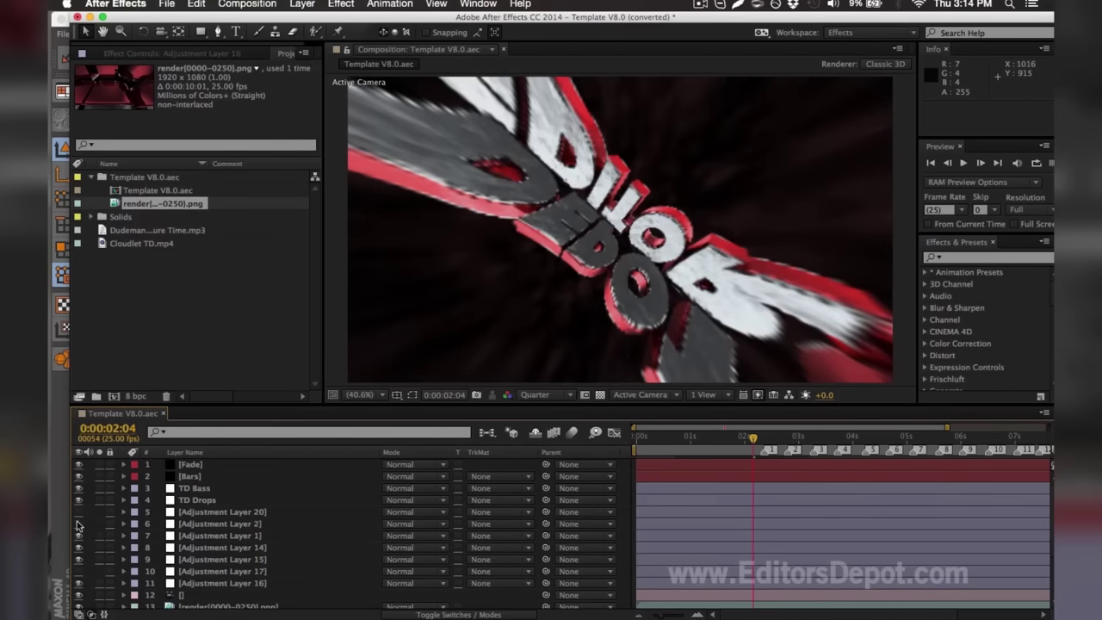
left_click(77, 515)
left_click_drag(774, 427, 787, 427)
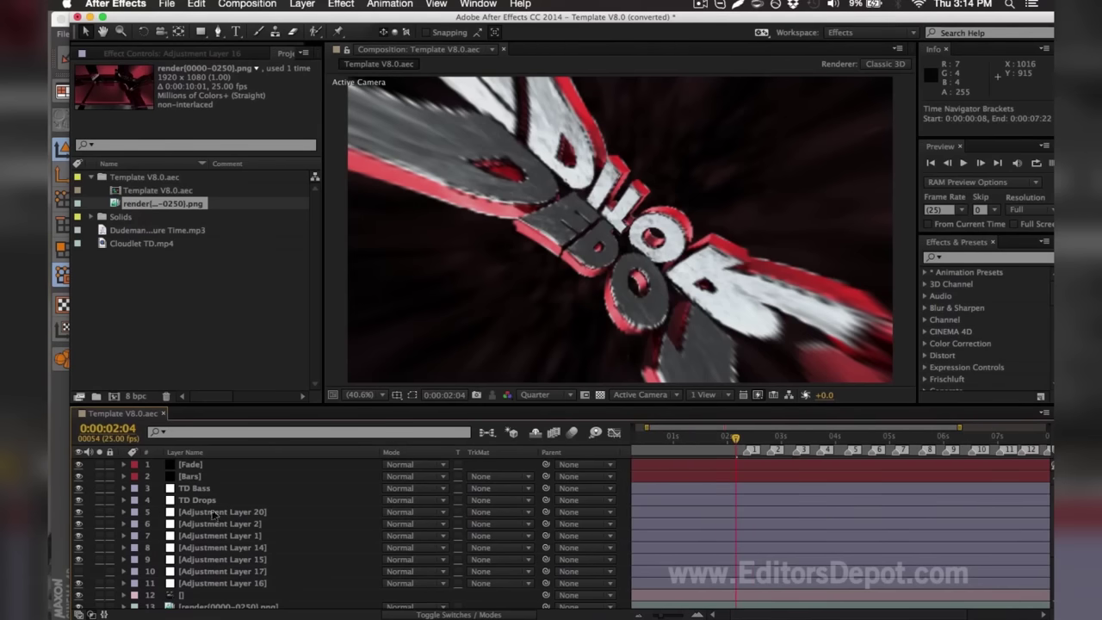
left_click(211, 571)
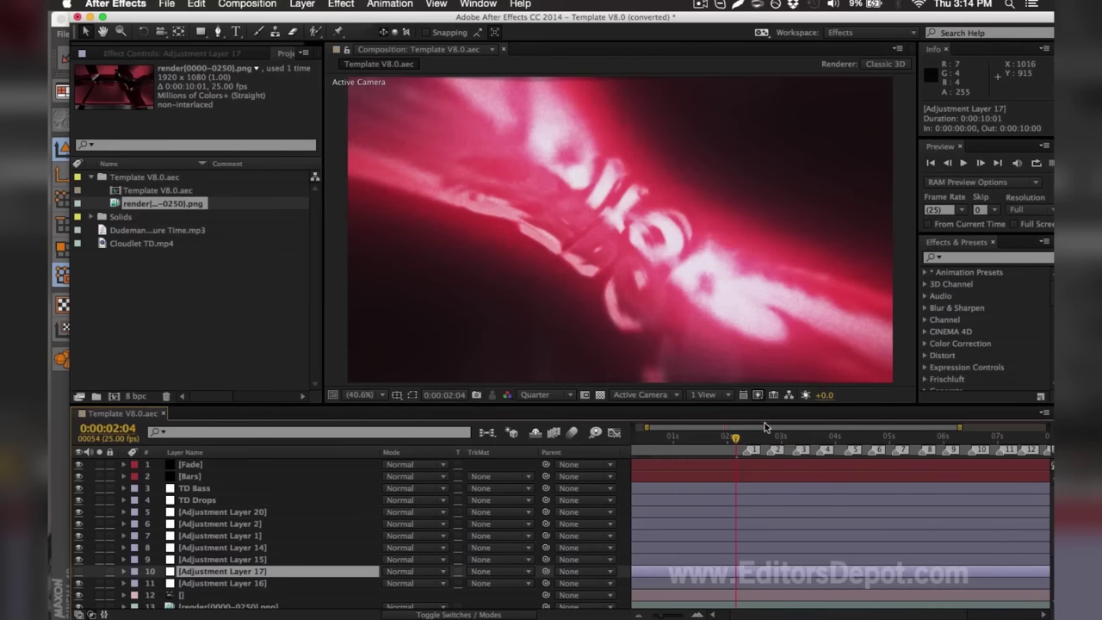
left_click(799, 438)
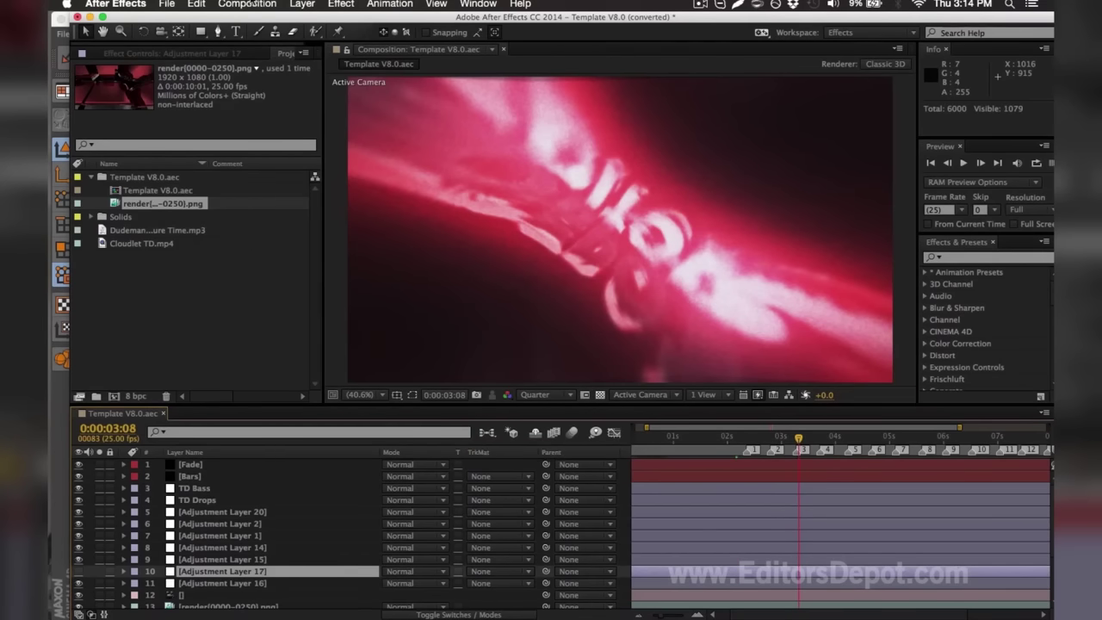
left_click(249, 4)
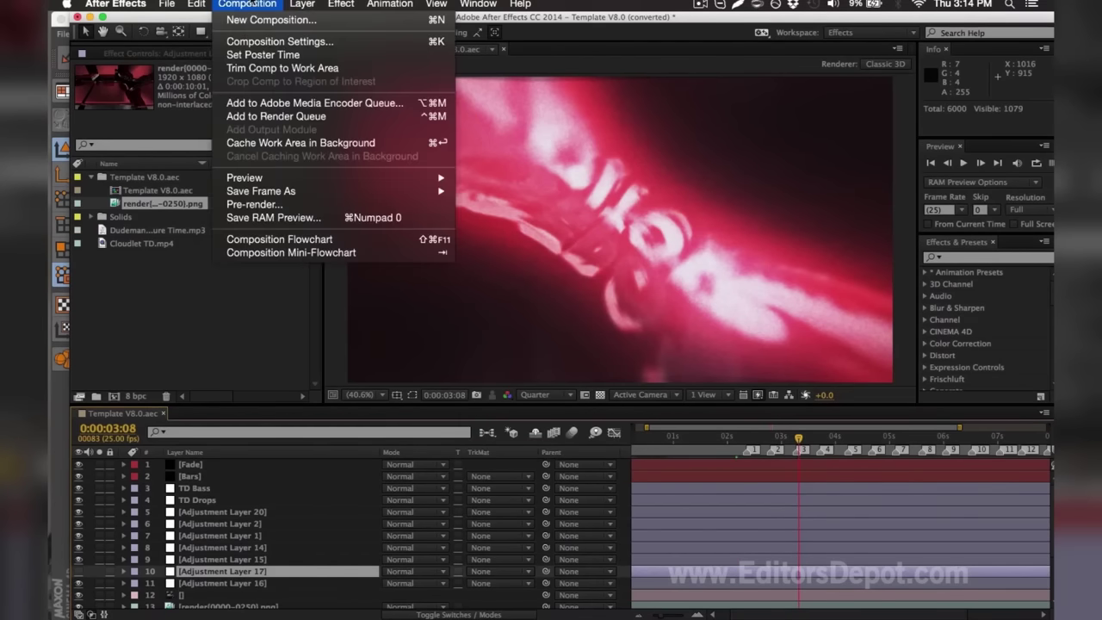
- Queue the Template V8.0 composition in Adobe Media Encoder via the Composition menu
left_click(272, 105)
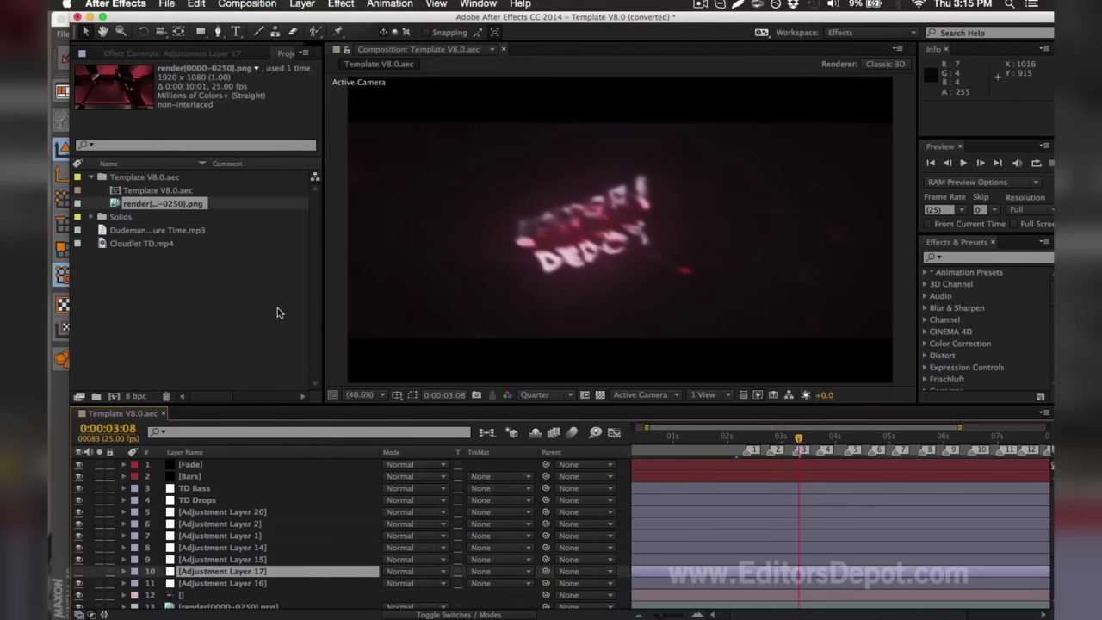